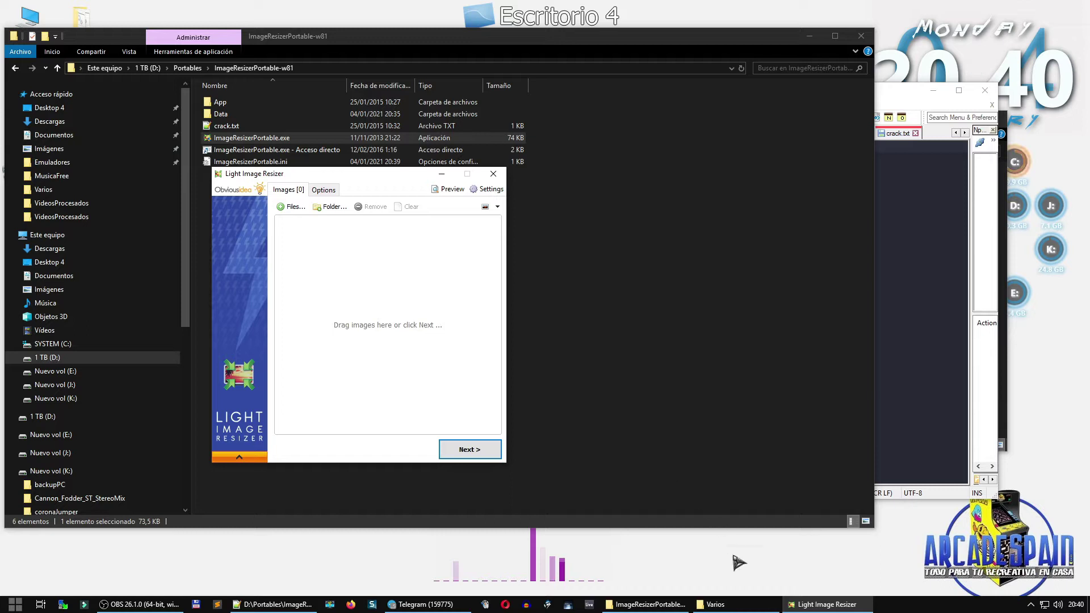
Close crack.txt in Notepad++ and minimize the editor window
mouse_move(729, 608)
left_click(914, 133)
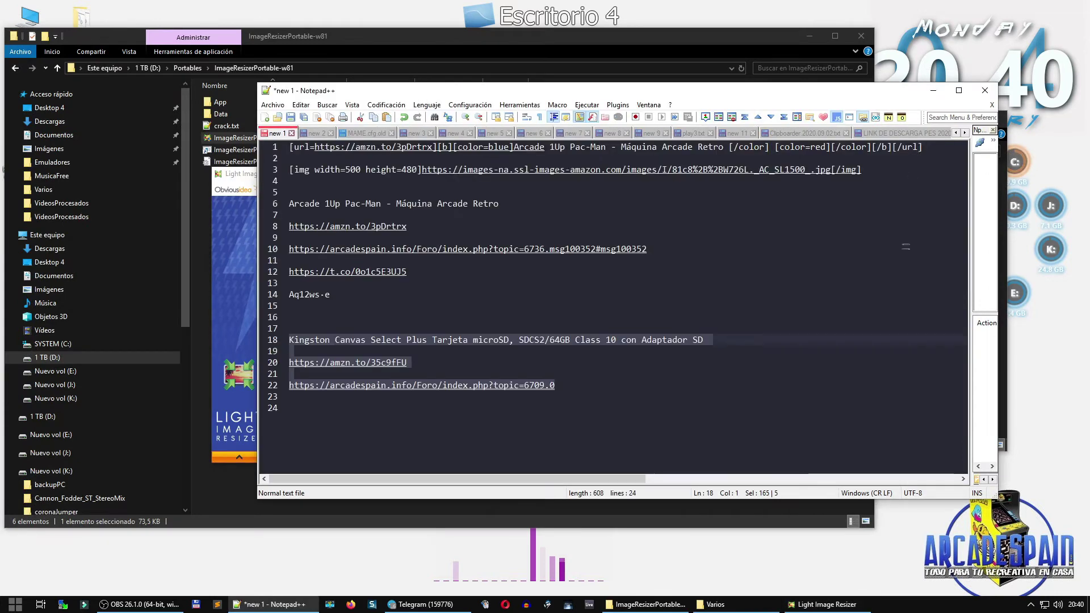
left_click(932, 92)
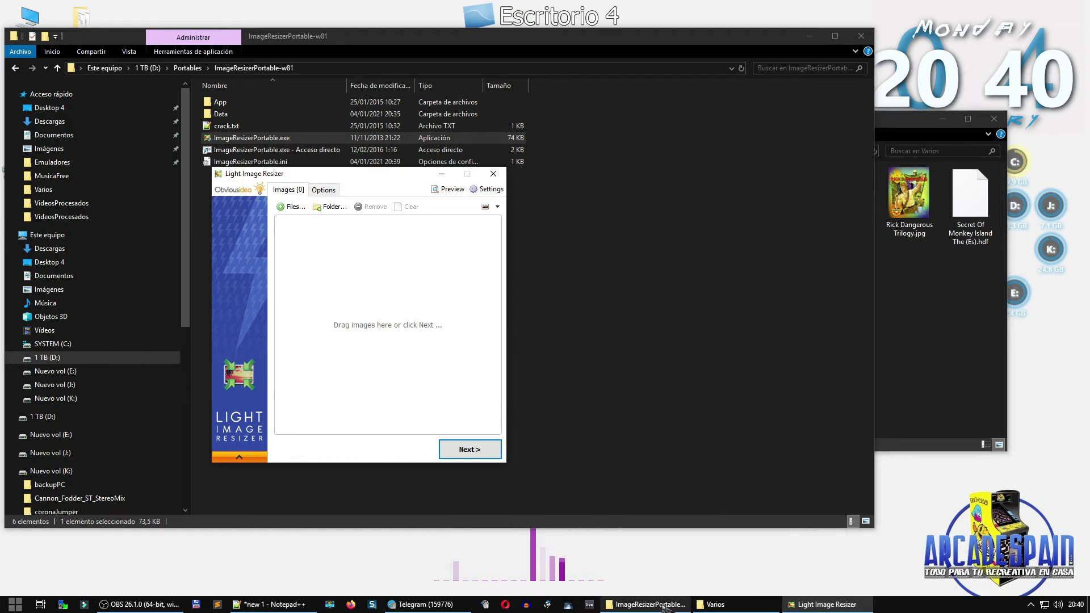
View the game files in the Varios folder and minimize its window
left_click(725, 606)
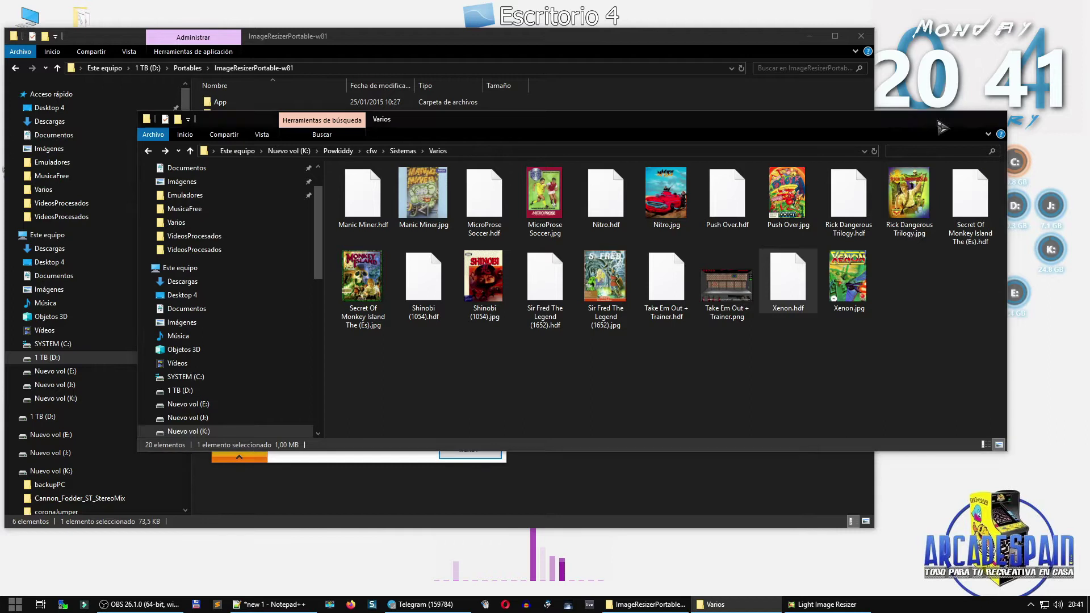
key("super+Down")
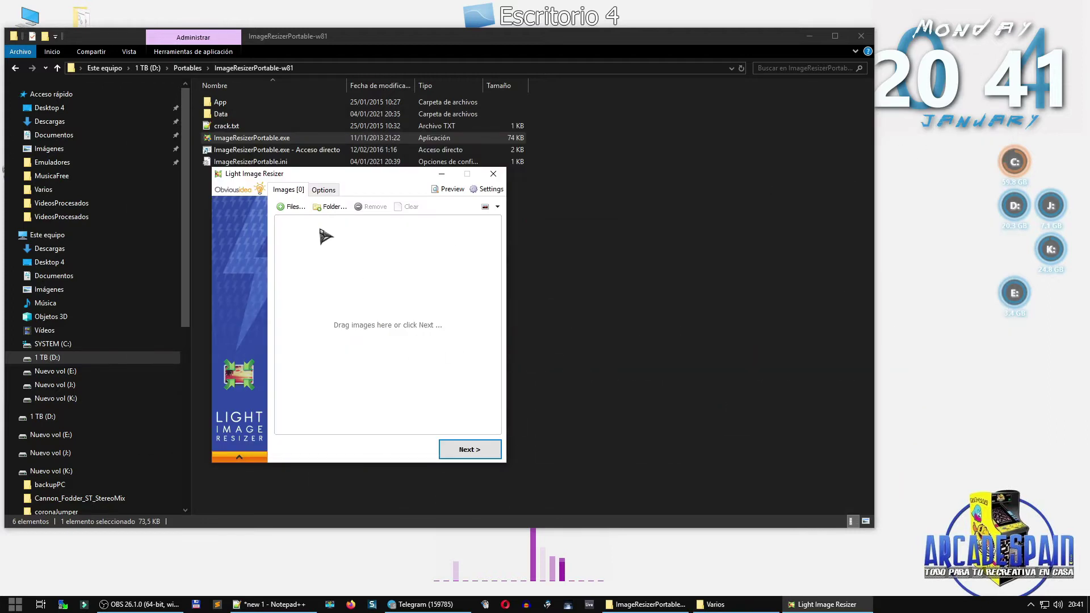
Add all JPG covers from K:\Powkiddy\cfw\Sistemas\Varios to the image list, leaving out Take Em Out + Trainer.png
left_click(293, 206)
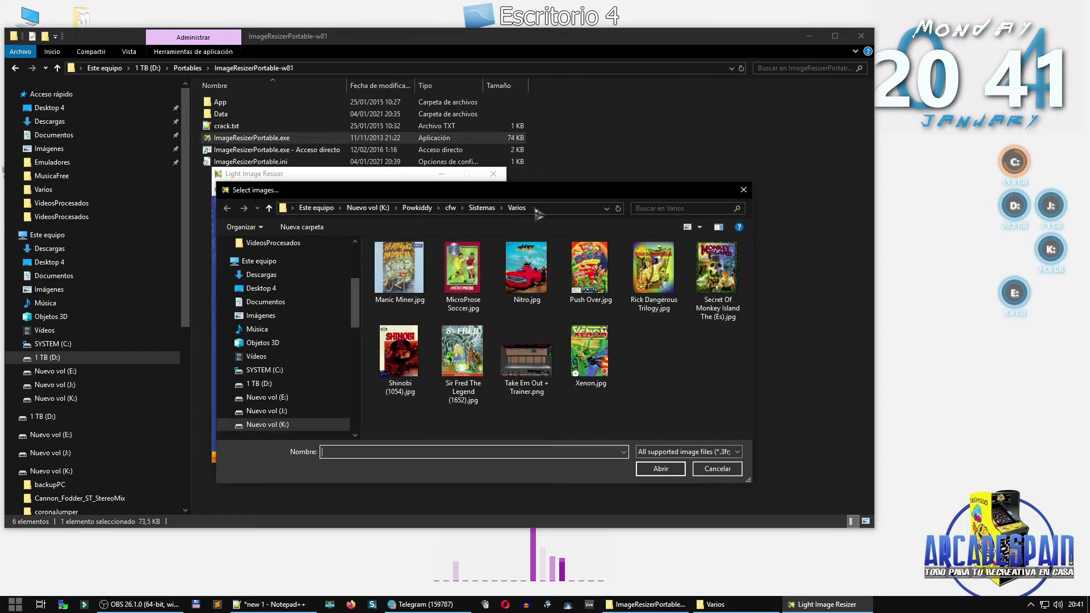
left_click_drag(555, 192, 778, 185)
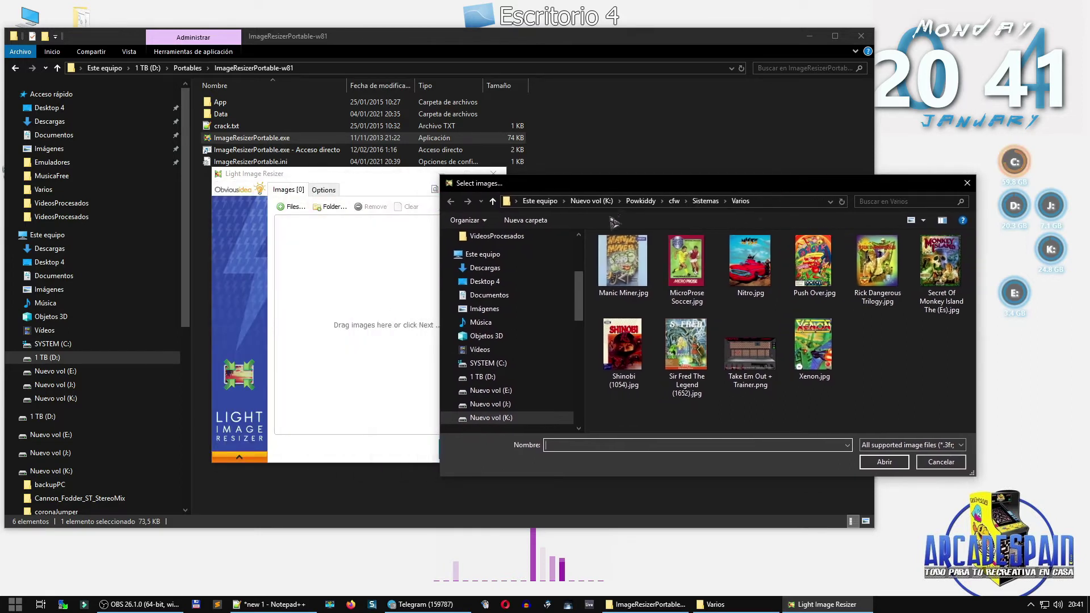
left_click(641, 202)
double_click(640, 254)
double_click(643, 254)
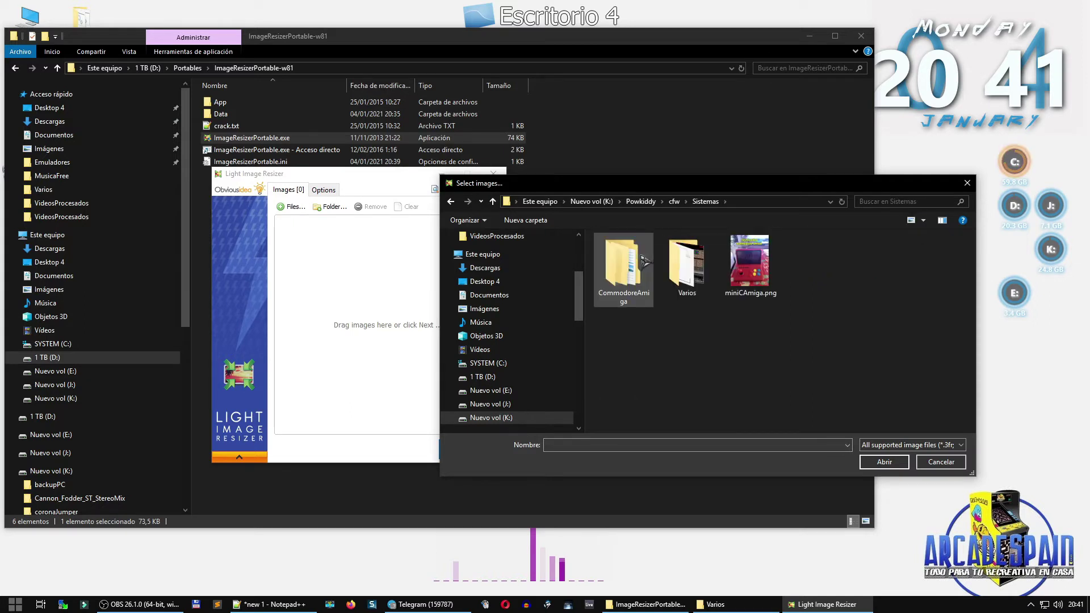
double_click(688, 267)
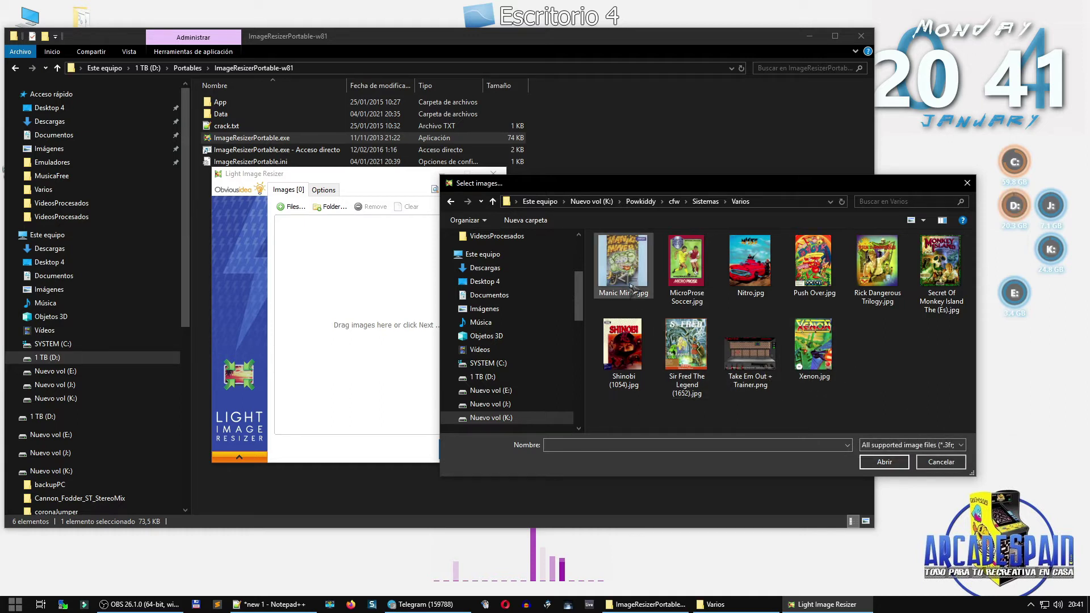
left_click(624, 267)
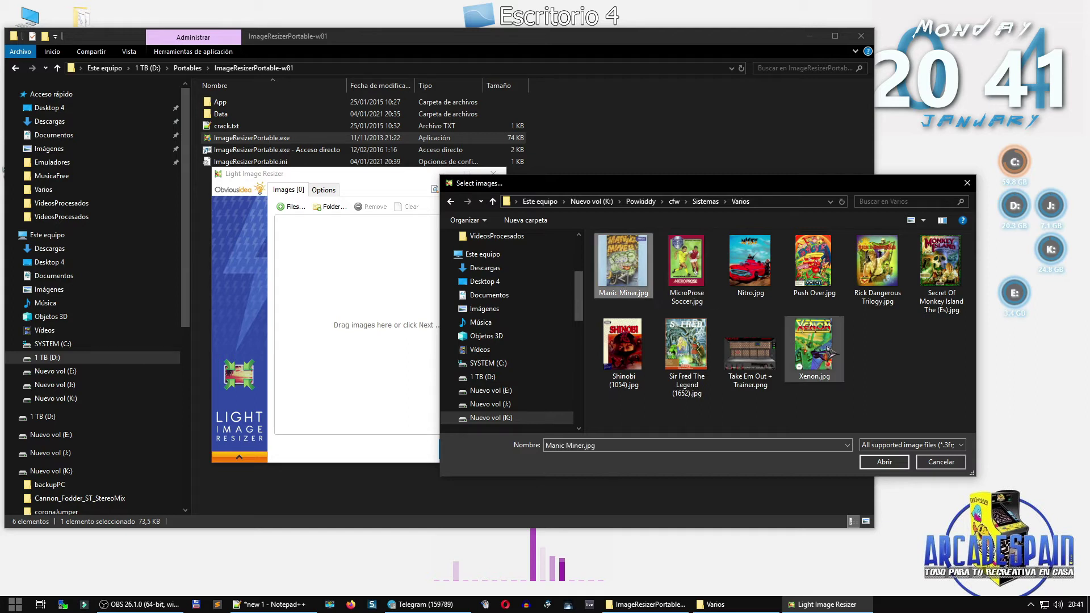
left_click(827, 349, "shift")
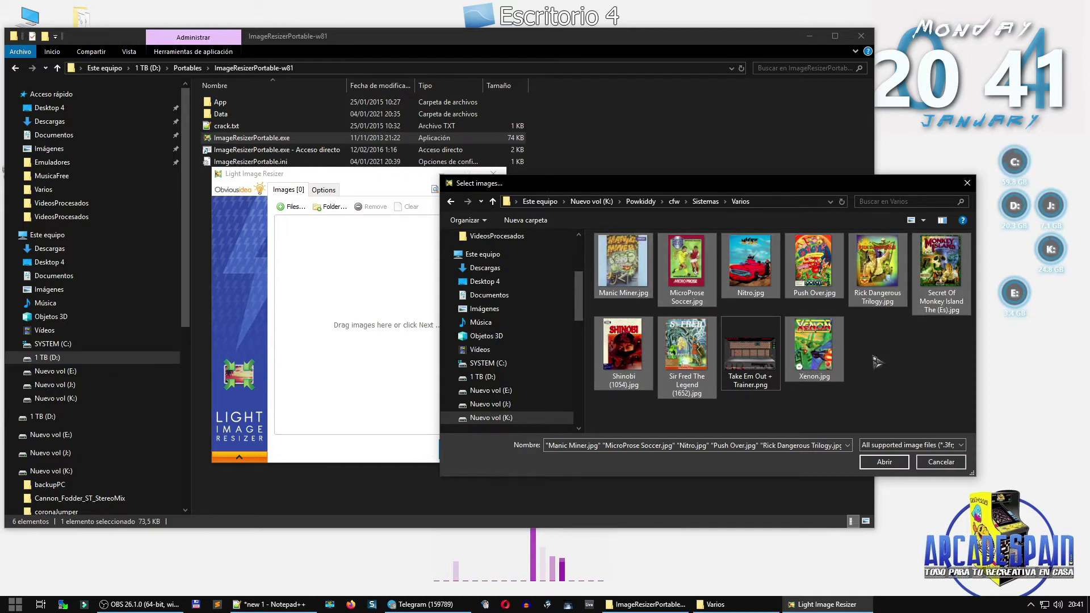
left_click(883, 461)
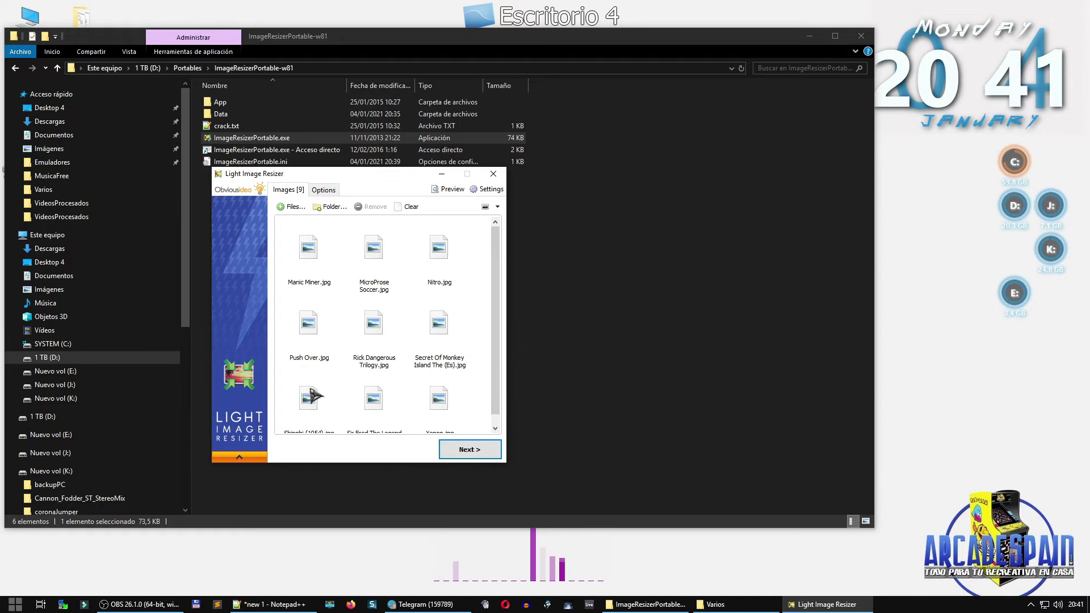
left_click_drag(498, 333, 503, 297)
Review the resolution profiles, keep <Original Resolution>, and set the output format to PNG (.png)
left_click(322, 190)
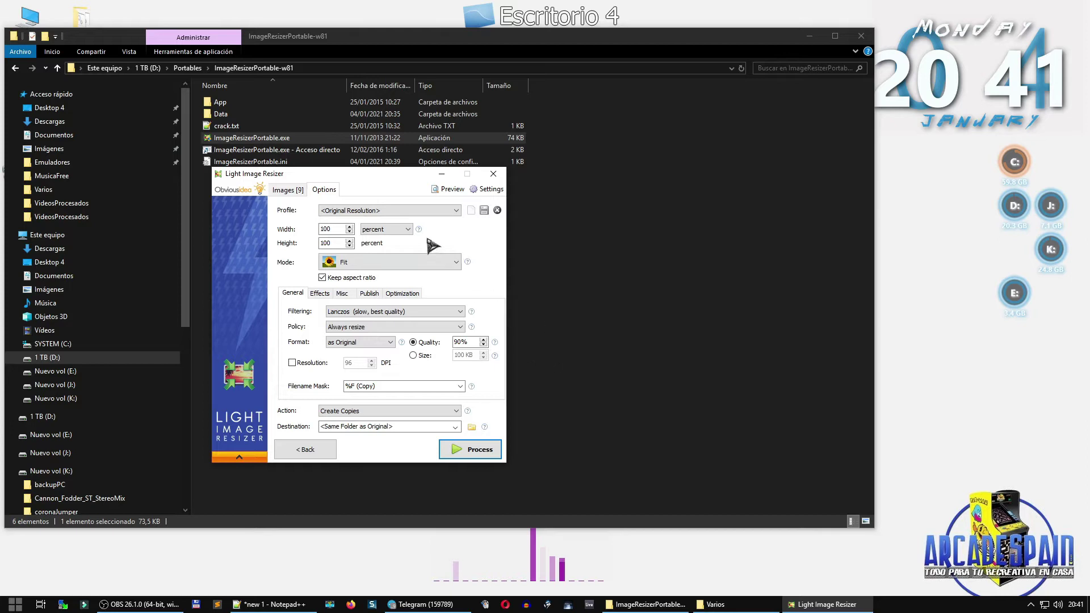
left_click(458, 211)
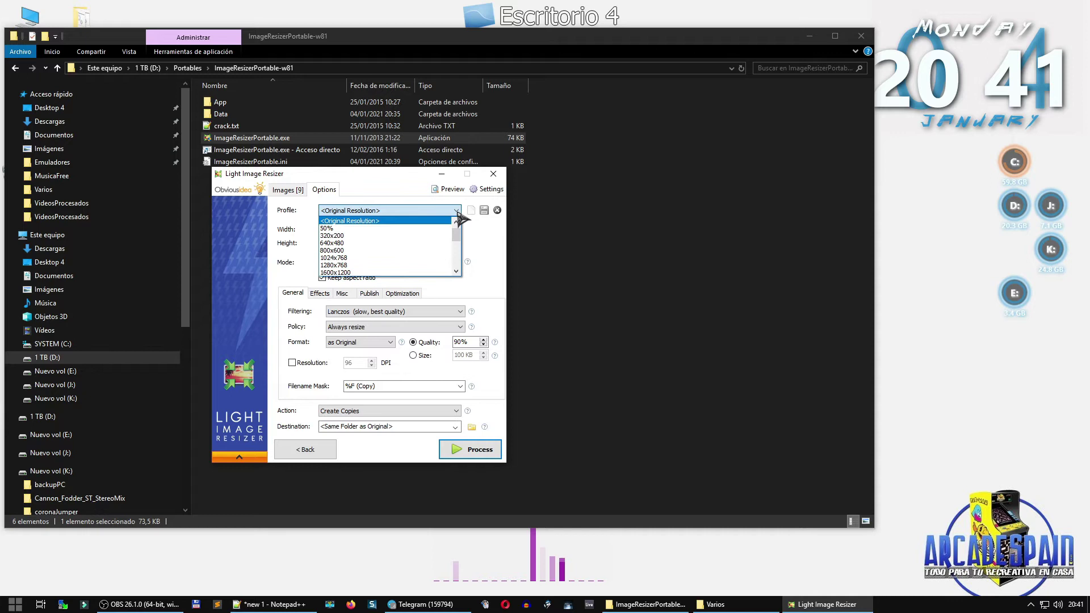
left_click(457, 211)
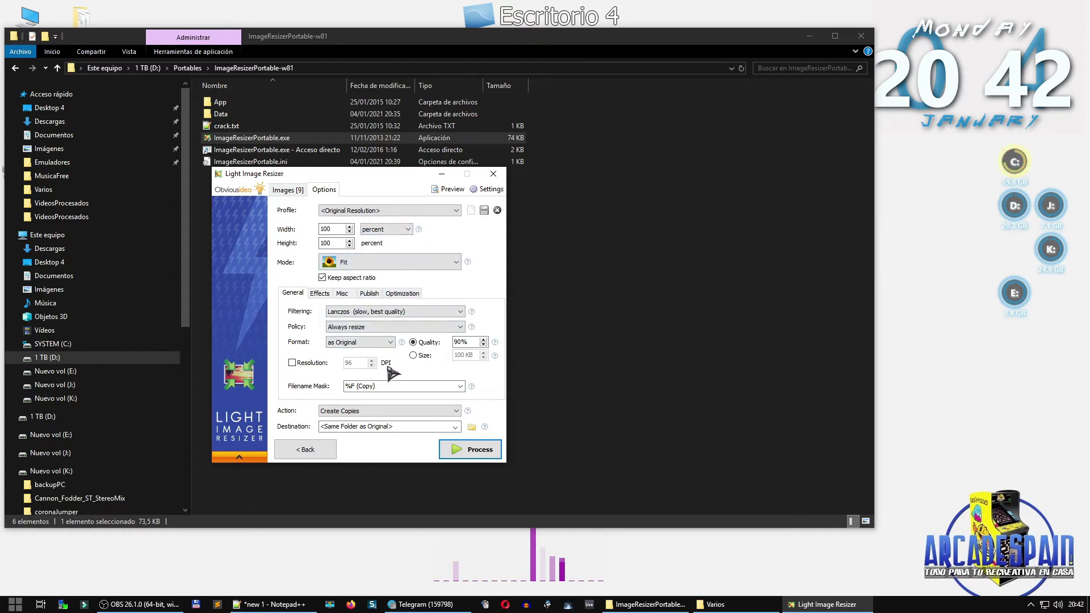
left_click(391, 343)
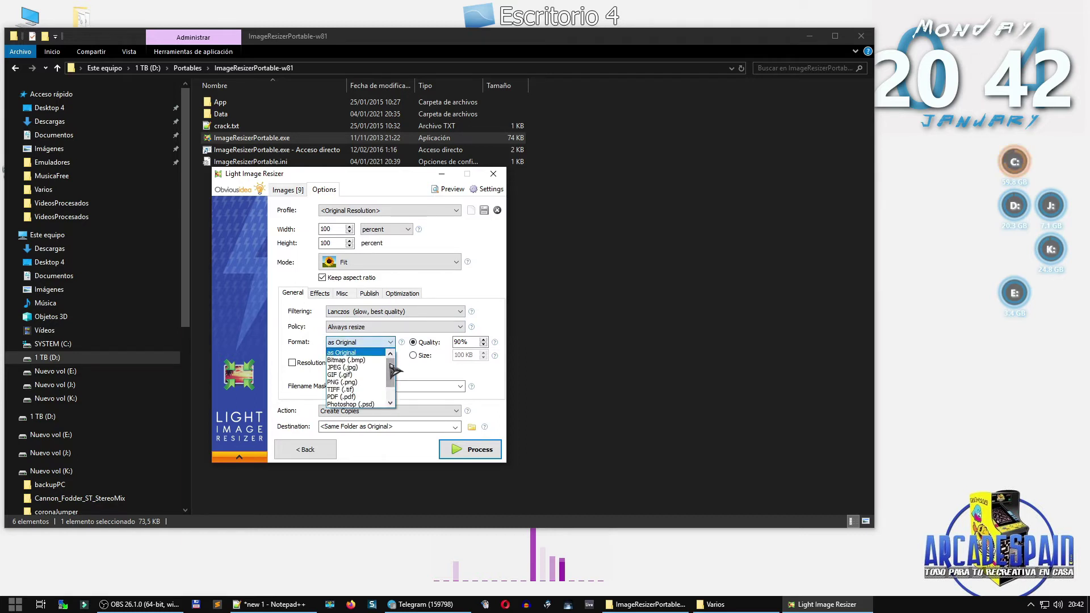
key("Down")
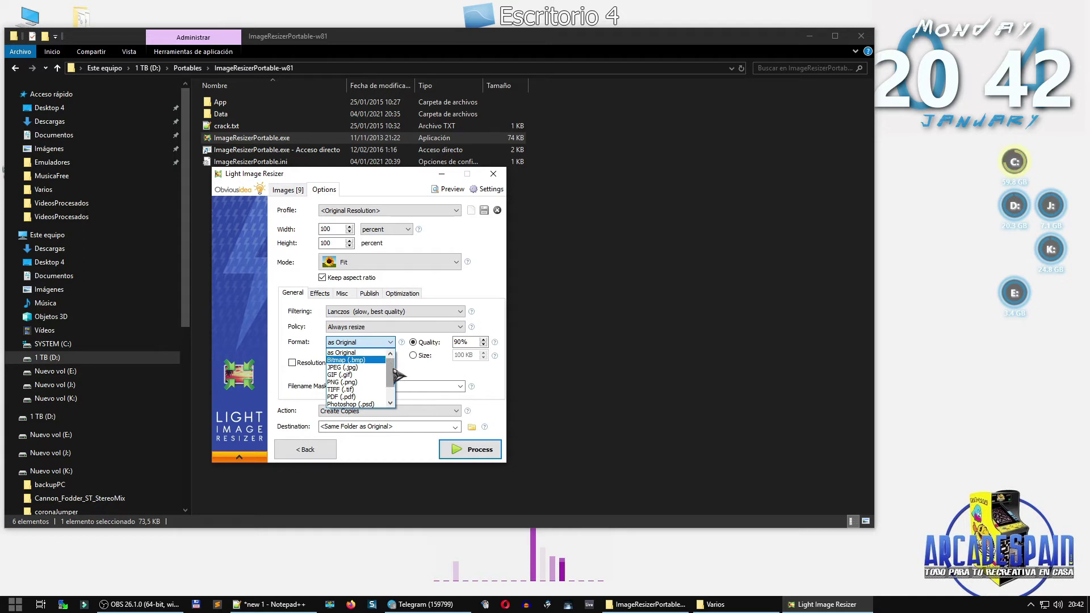
left_click_drag(391, 368, 393, 383)
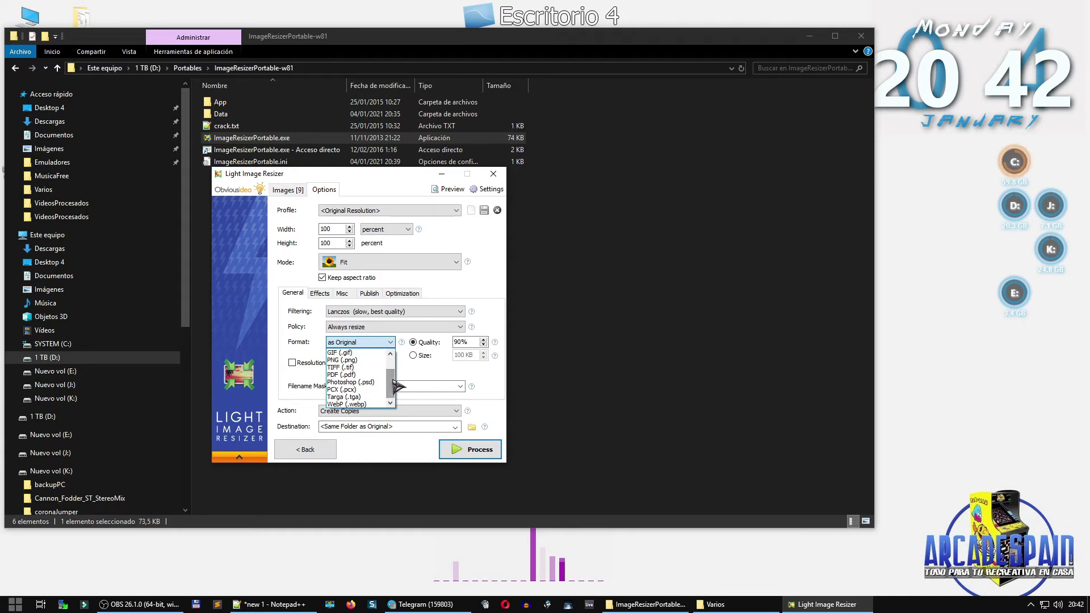
left_click(367, 361)
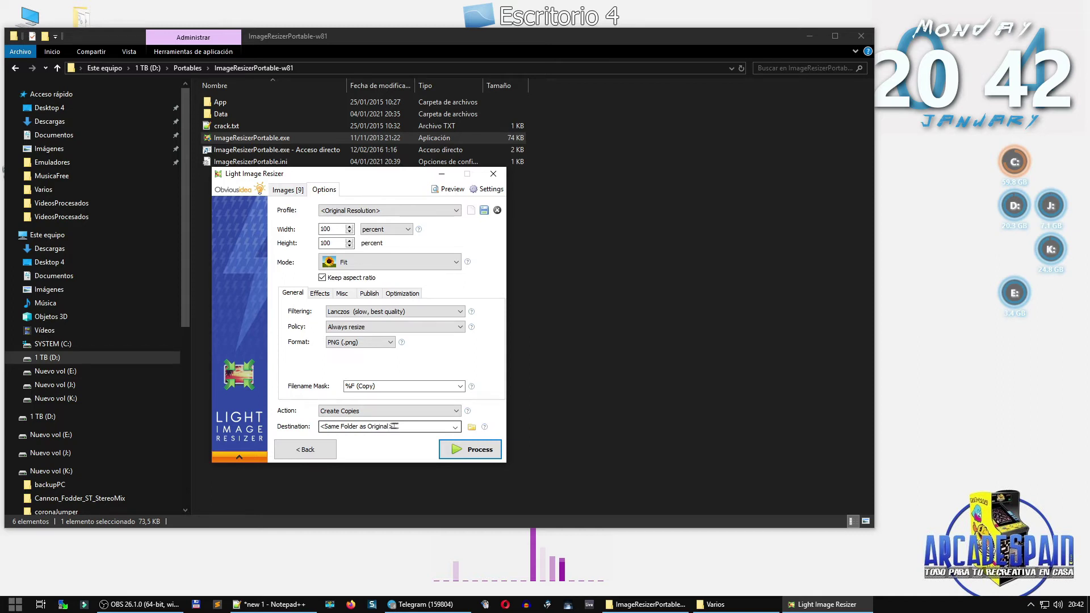
Set the filename mask to %F so the output files keep their original names
left_click(461, 387)
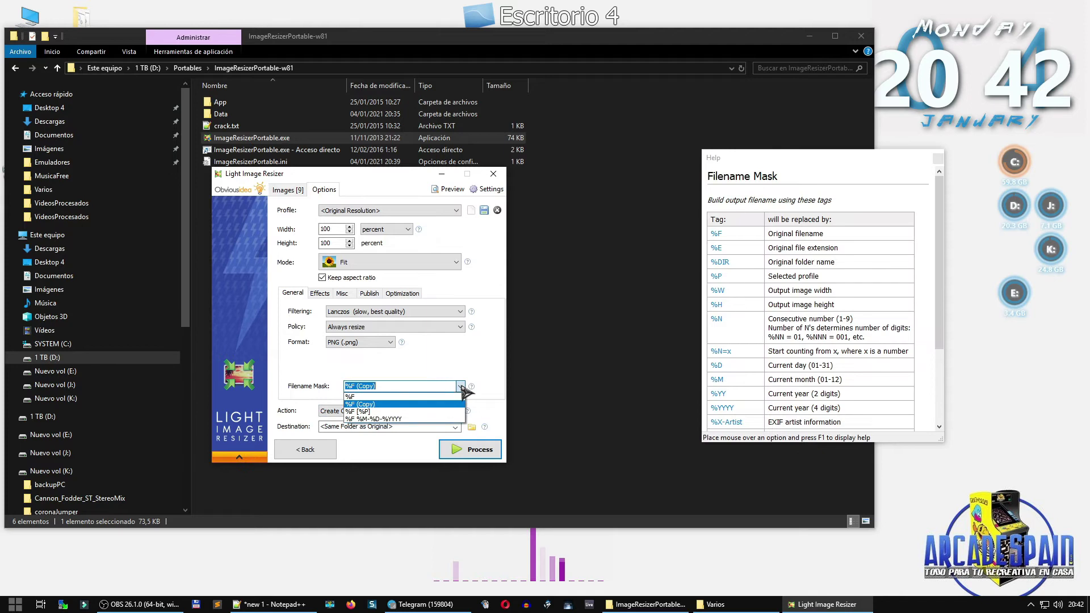
left_click(422, 397)
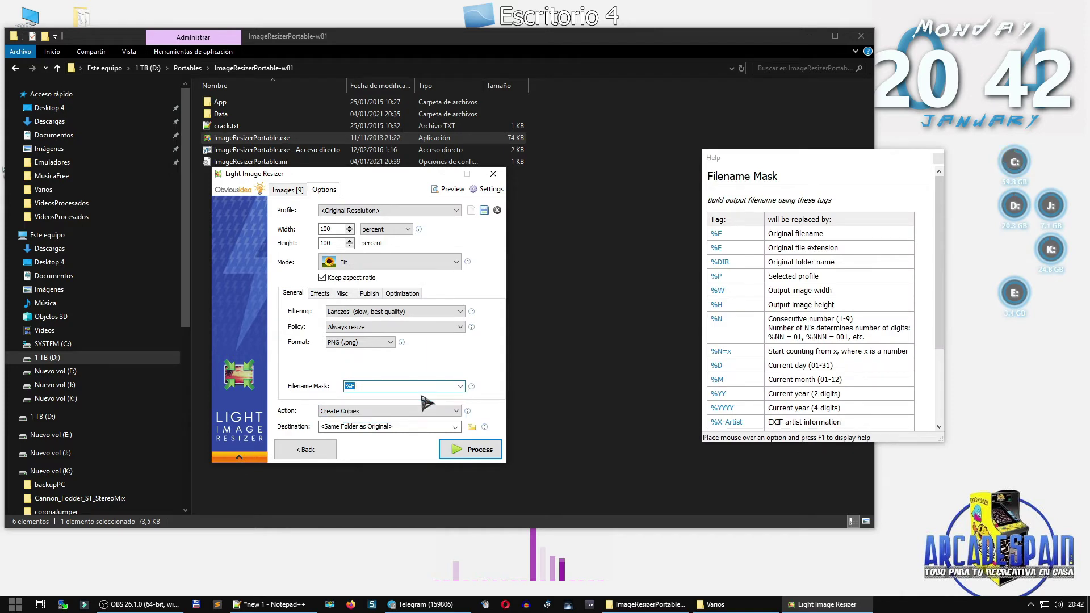
left_click(461, 386)
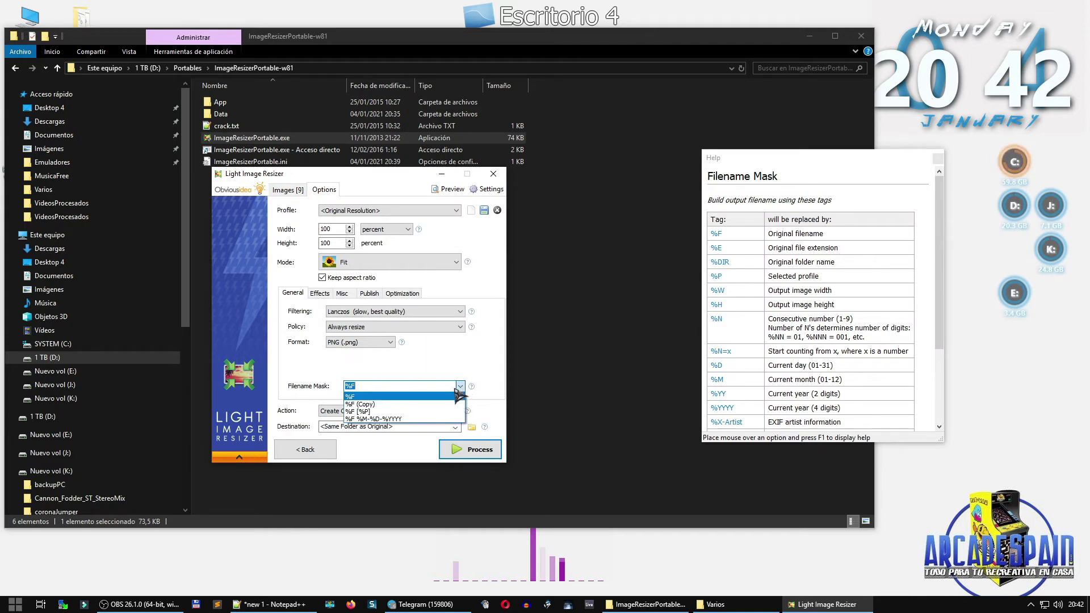
left_click(398, 390)
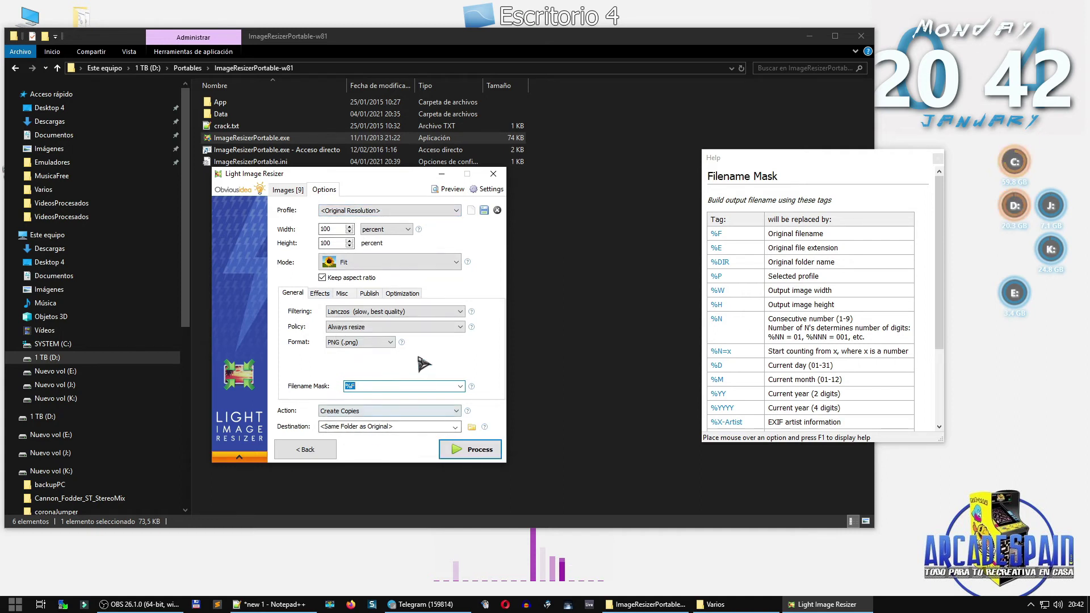
Process the listed images and close the processing report
left_click(469, 450)
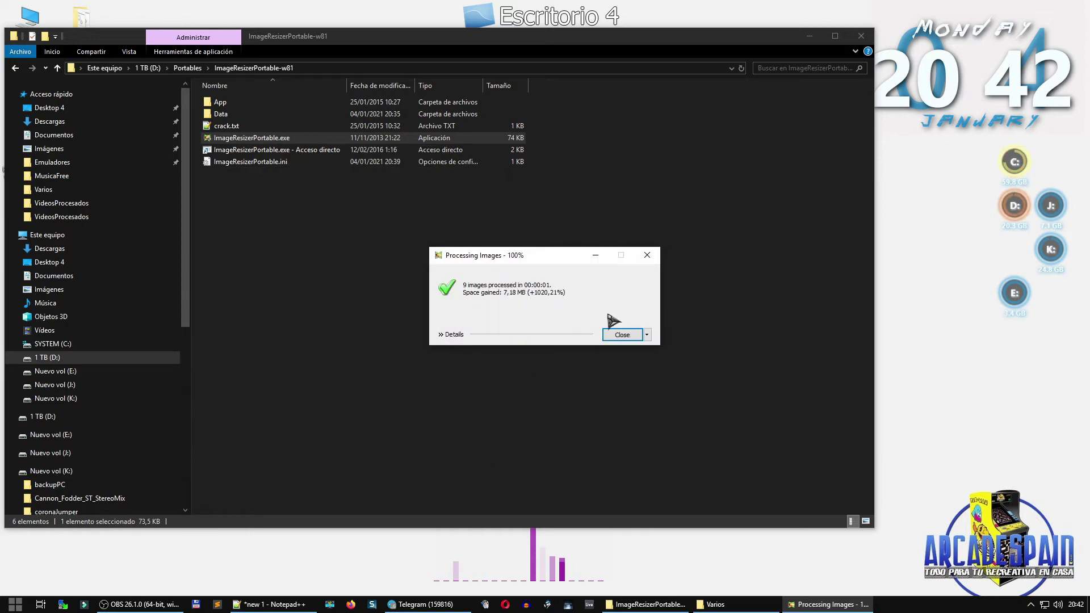
left_click(622, 335)
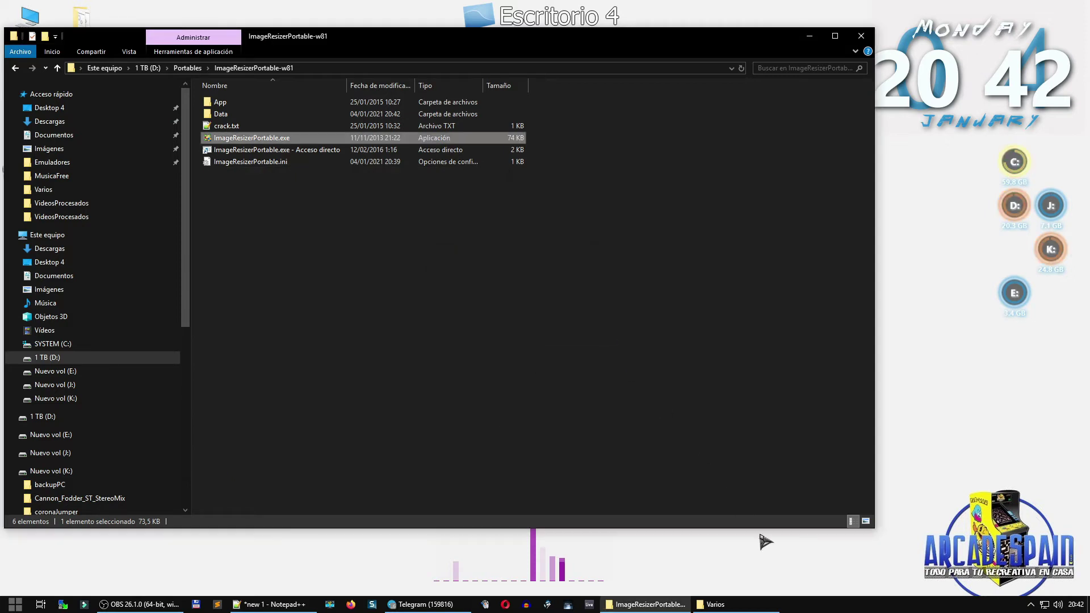
Filter the Varios folder by *.png to review the converted covers, and clear the filter
left_click(710, 603)
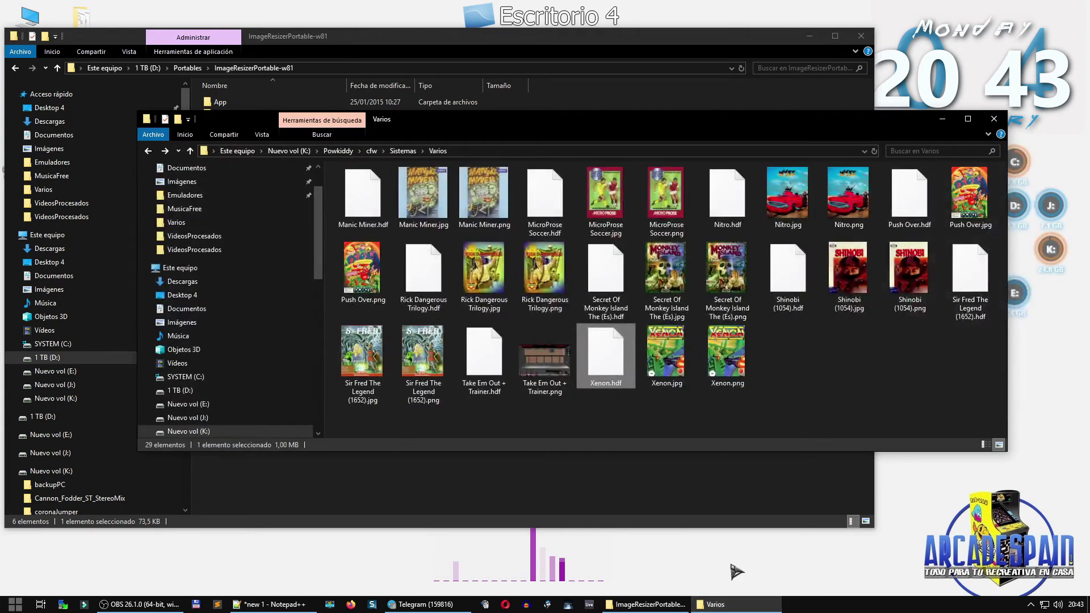
left_click(911, 151)
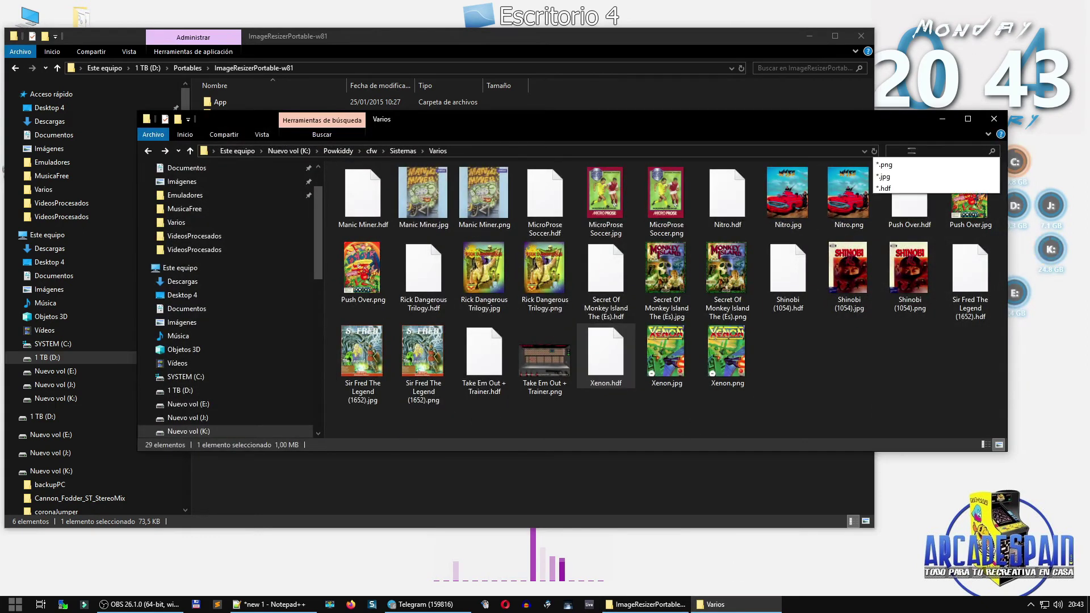
left_click(894, 165)
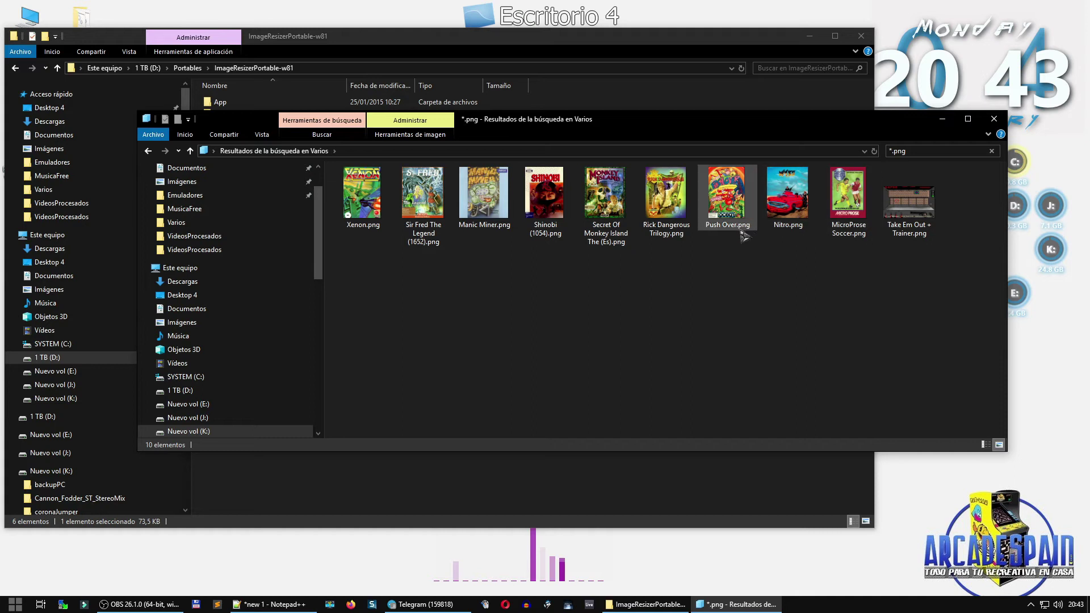
left_click(919, 151)
left_click(991, 151)
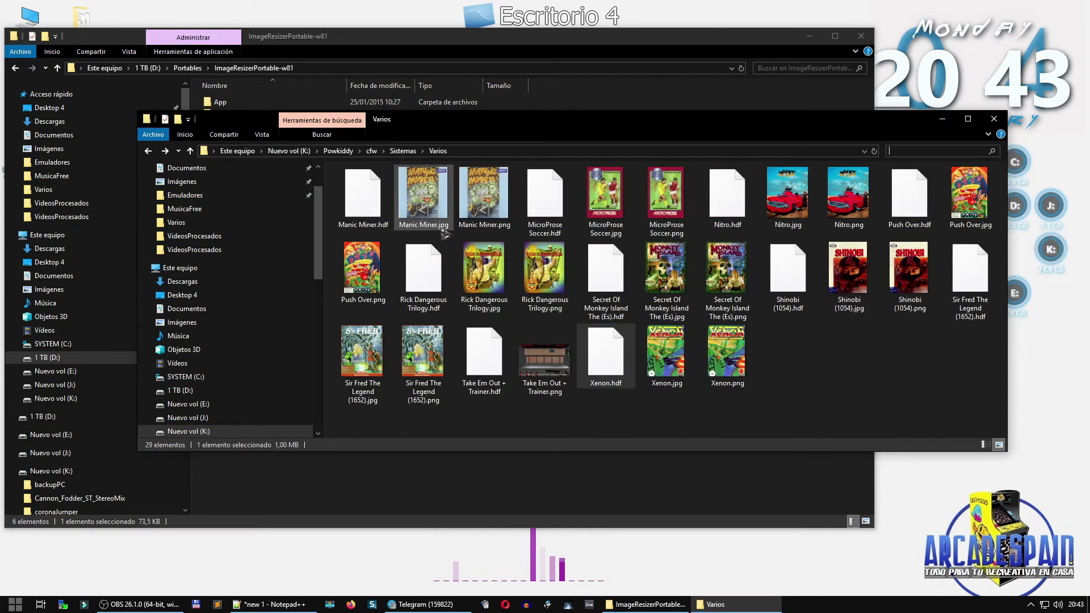
Check the file details of the Manic Miner PNG in the Varios folder and minimize the window
mouse_move(511, 234)
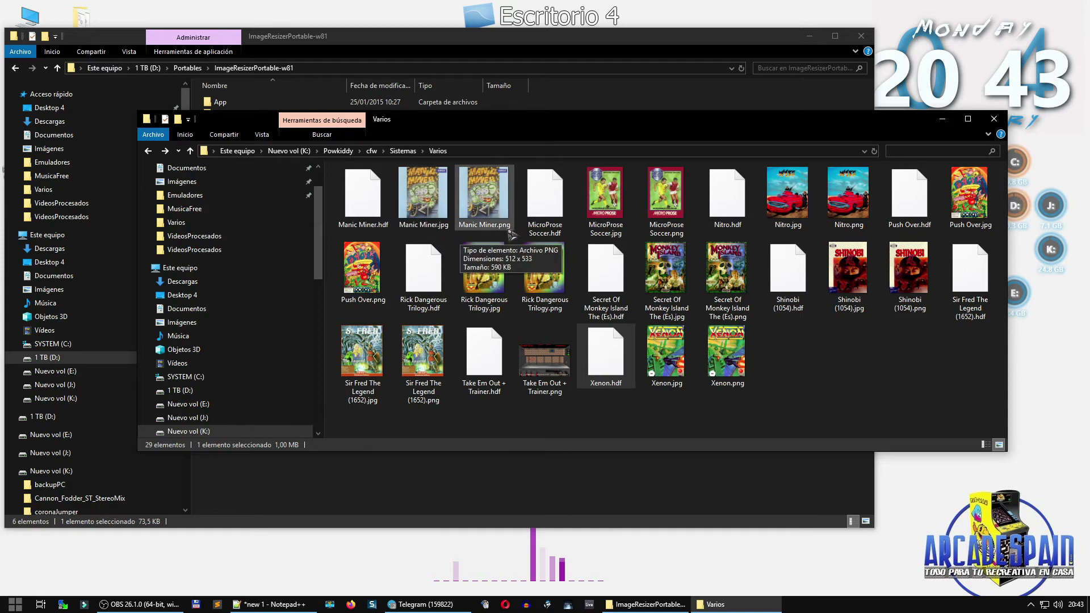
mouse_move(737, 368)
mouse_move(941, 167)
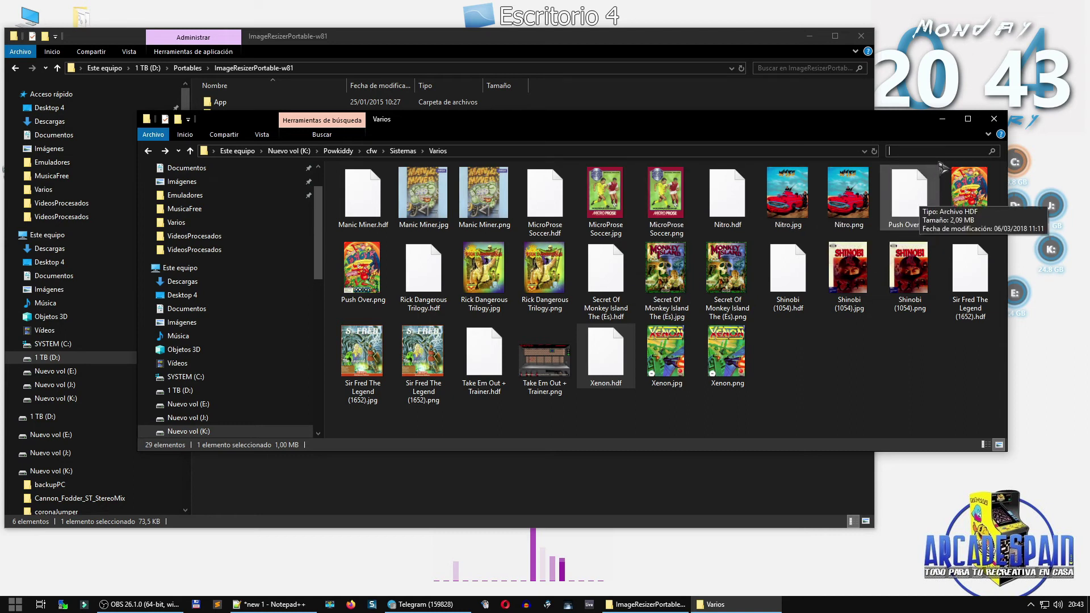
left_click(941, 120)
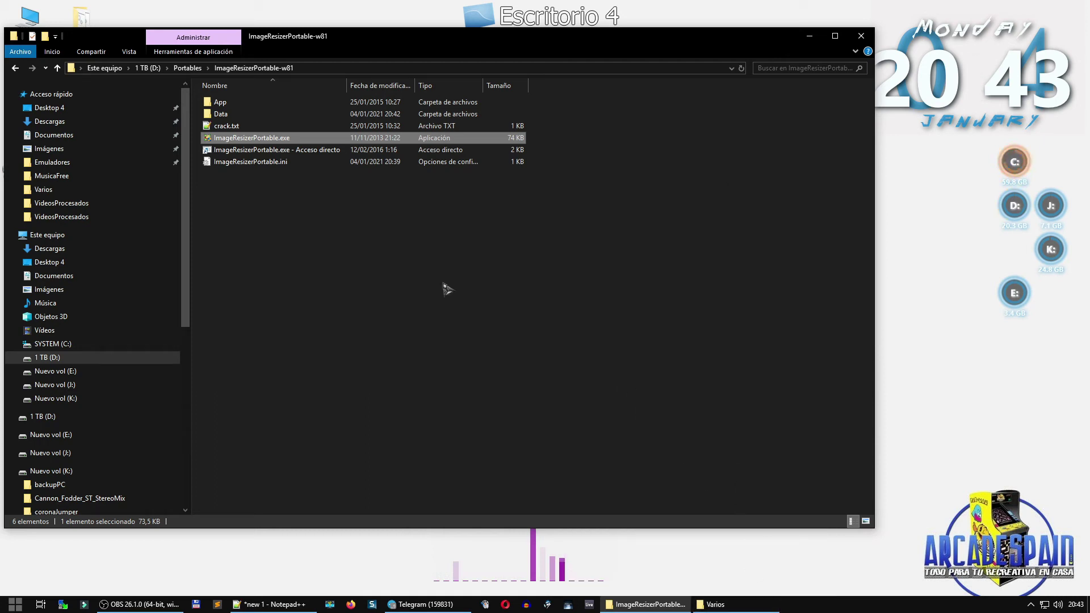
Run ImageResizerPortable.exe as administrator and submit the pasted license key to unlock the program
right_click(280, 138)
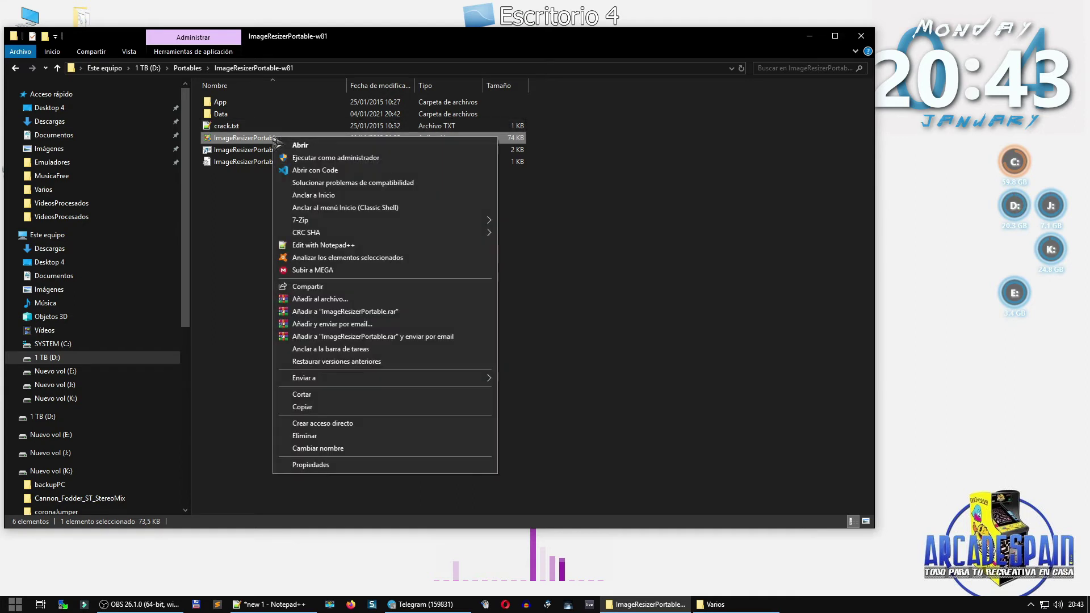
left_click(324, 158)
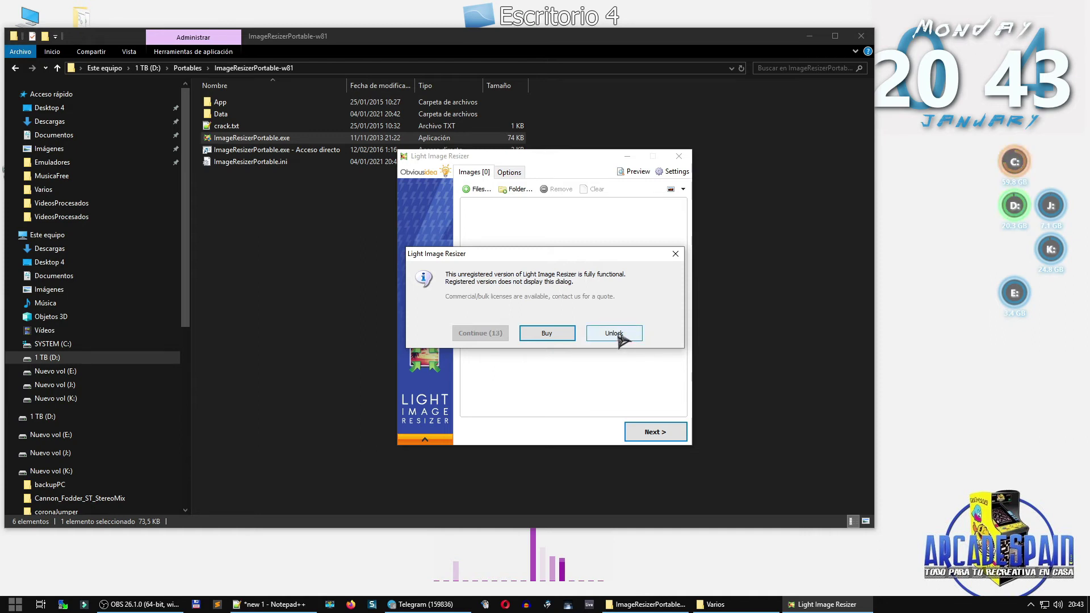
left_click(618, 336)
left_click(630, 311)
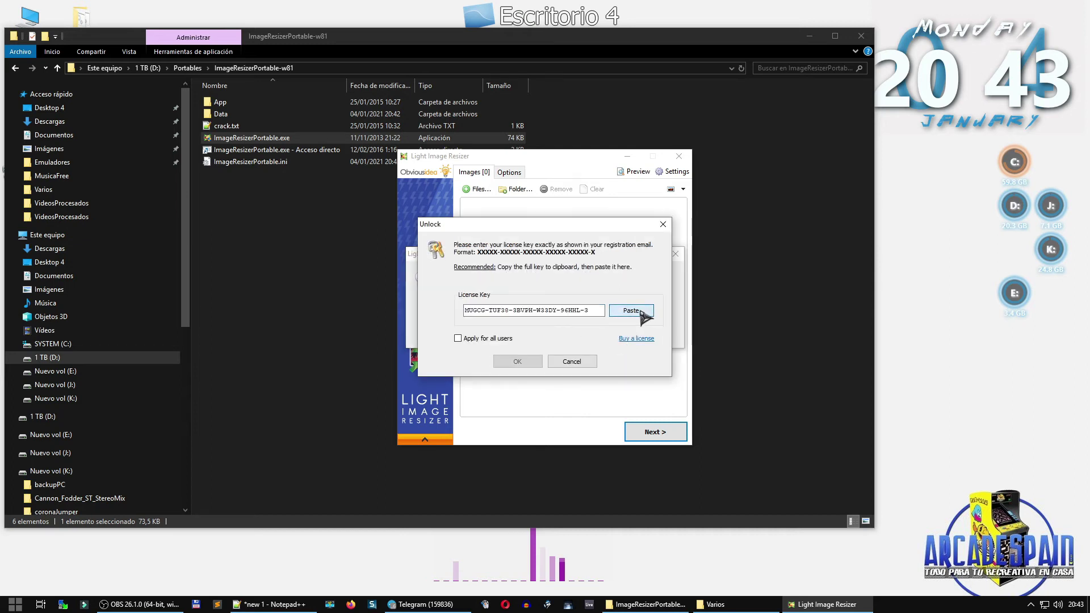
left_click(517, 361)
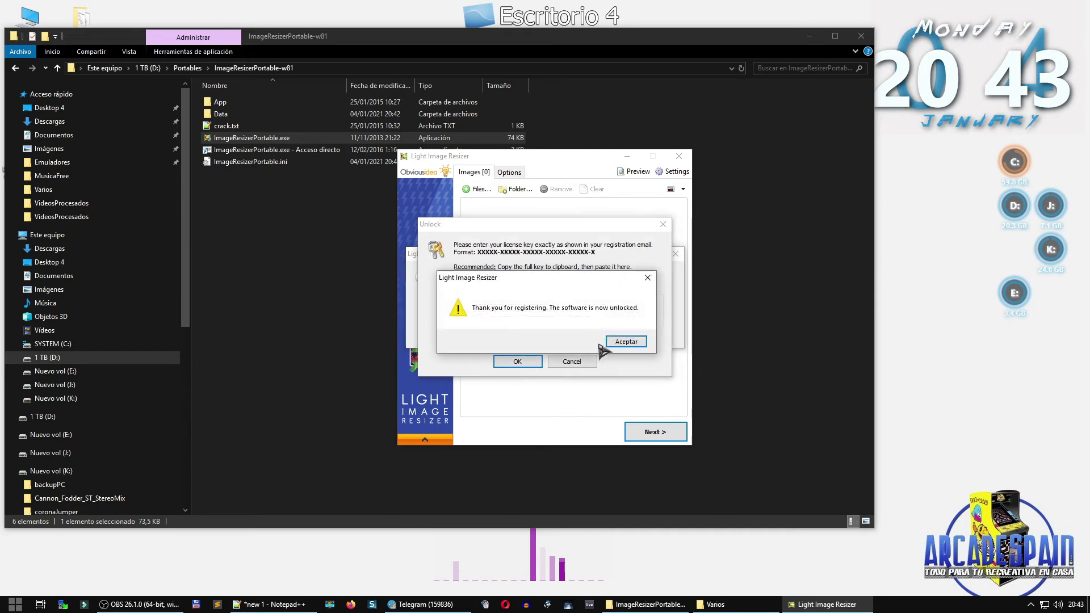
Dismiss the registration message and add Manic Miner.jpg from the Varios folder to the image list
left_click(627, 341)
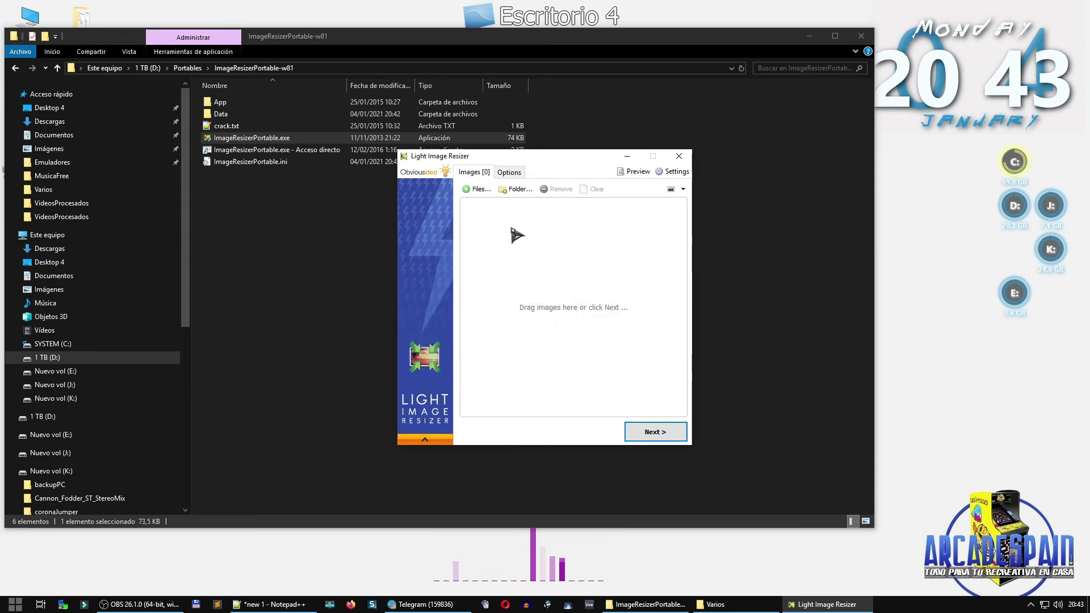
left_click(482, 192)
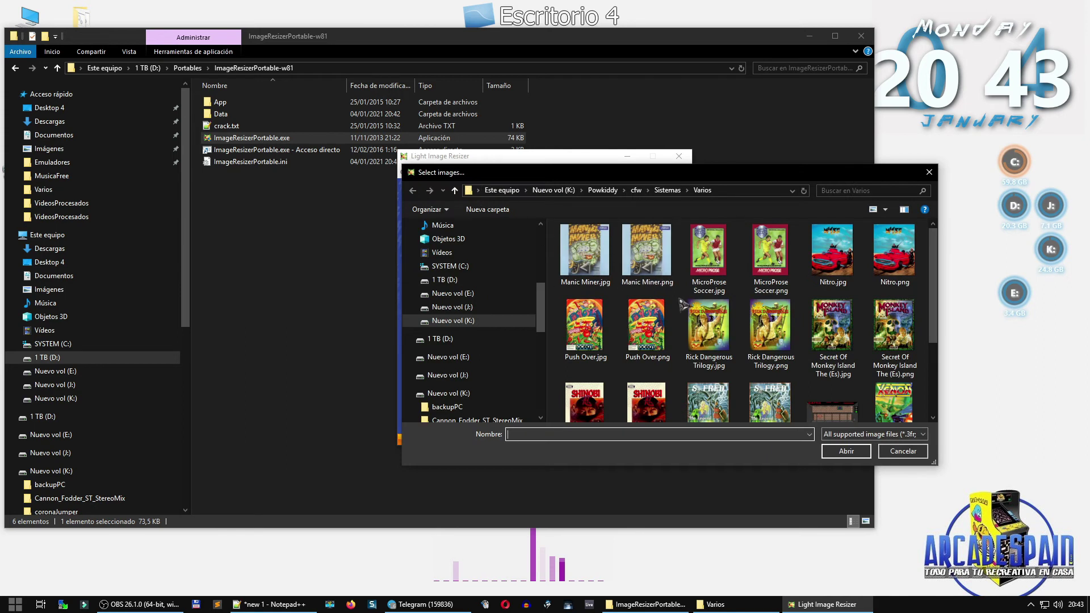
double_click(600, 265)
Examine the available resolution profiles, resize modes and filtering methods, keeping Original Resolution, Fit and Lanczos selected
left_click(510, 173)
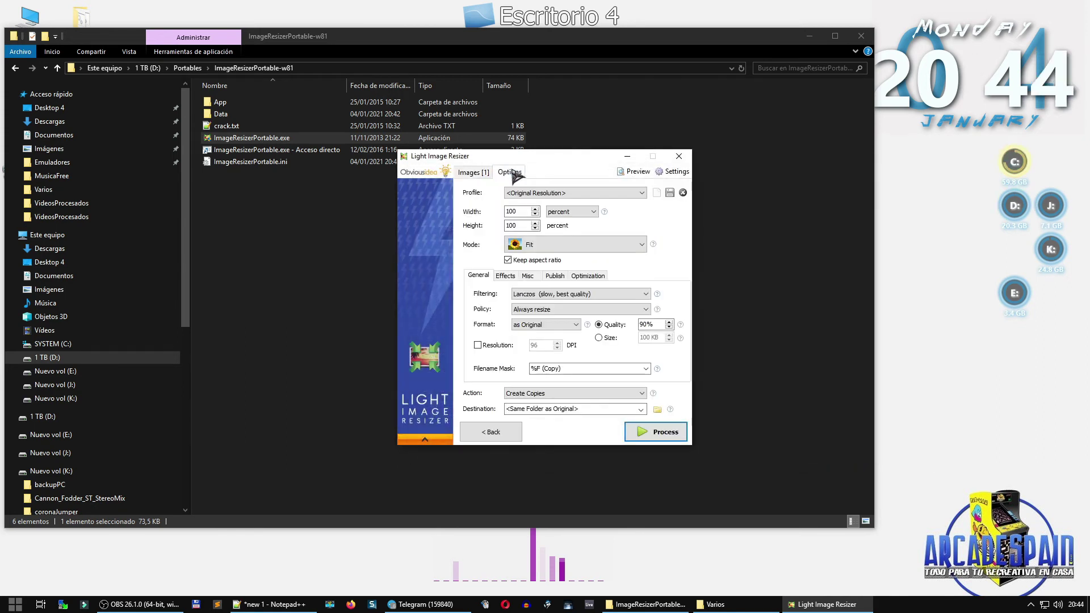
left_click(642, 193)
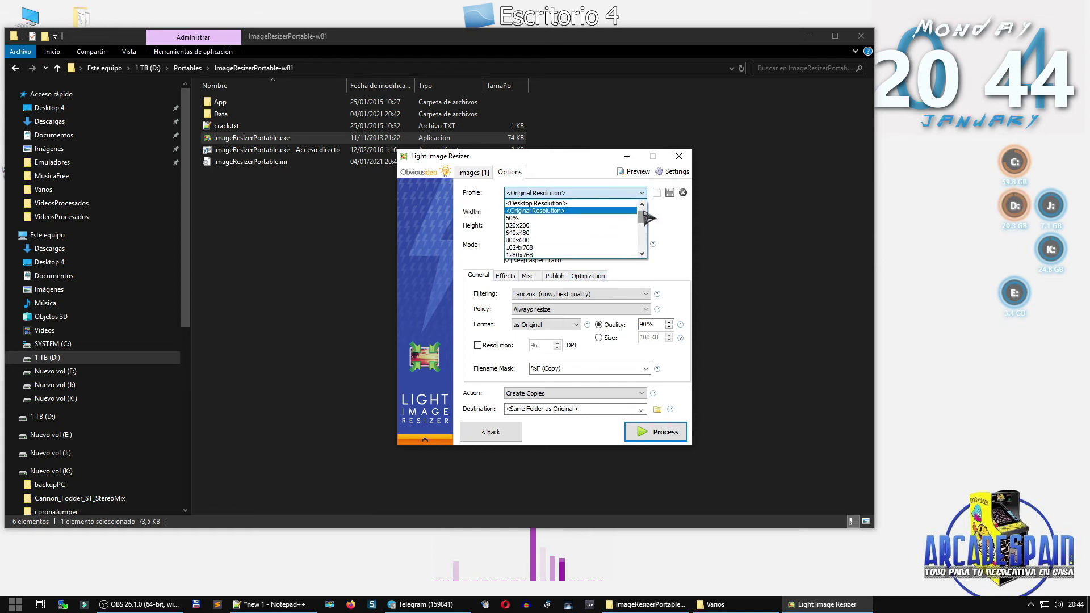
scroll(645, 214, "up", 1)
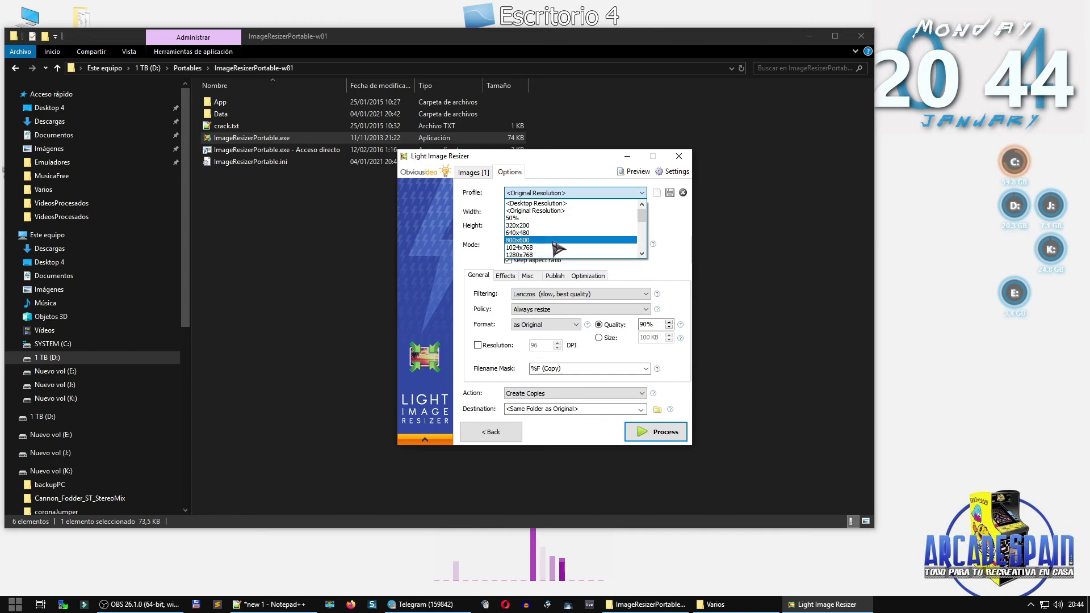
left_click(561, 211)
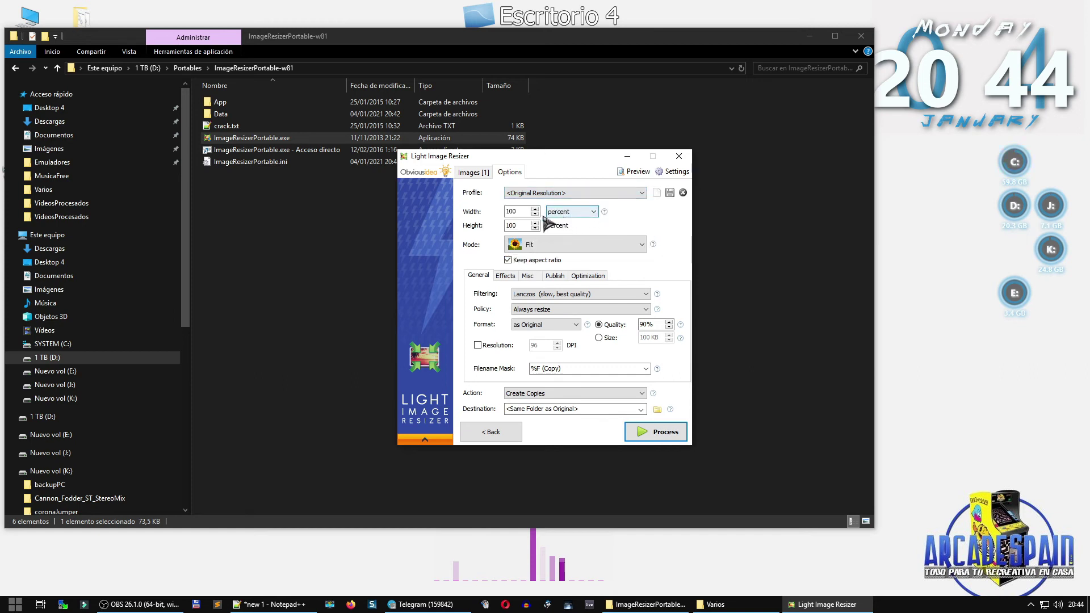
left_click(642, 244)
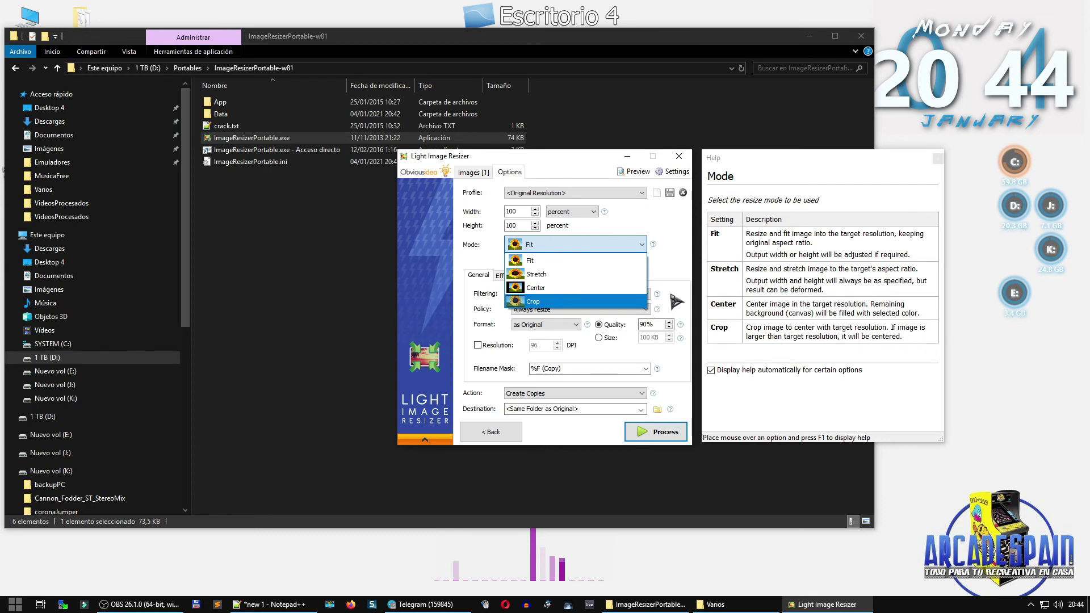
left_click(665, 240)
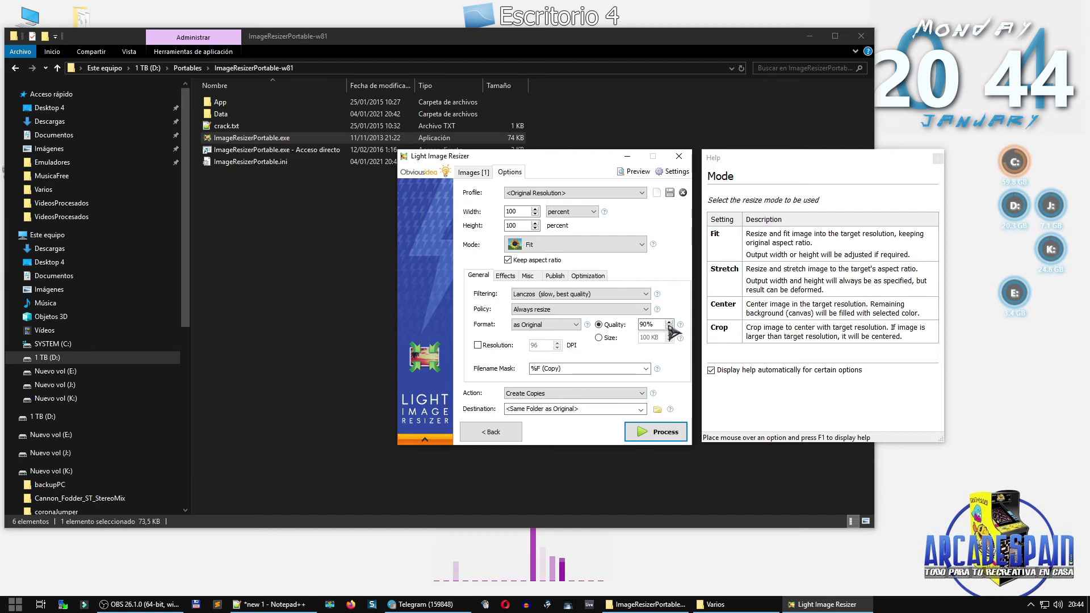
left_click(645, 294)
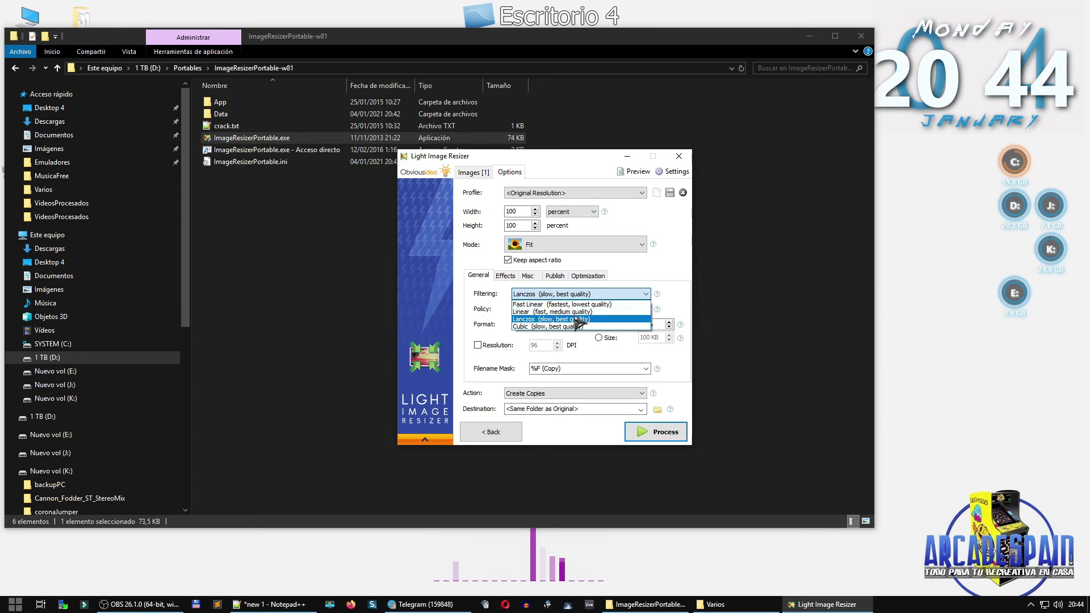
left_click(548, 319)
Enable the Integrate watermark effect, reviewing the watermark image's resize choices without applying any settings, and return to the image list
left_click(505, 276)
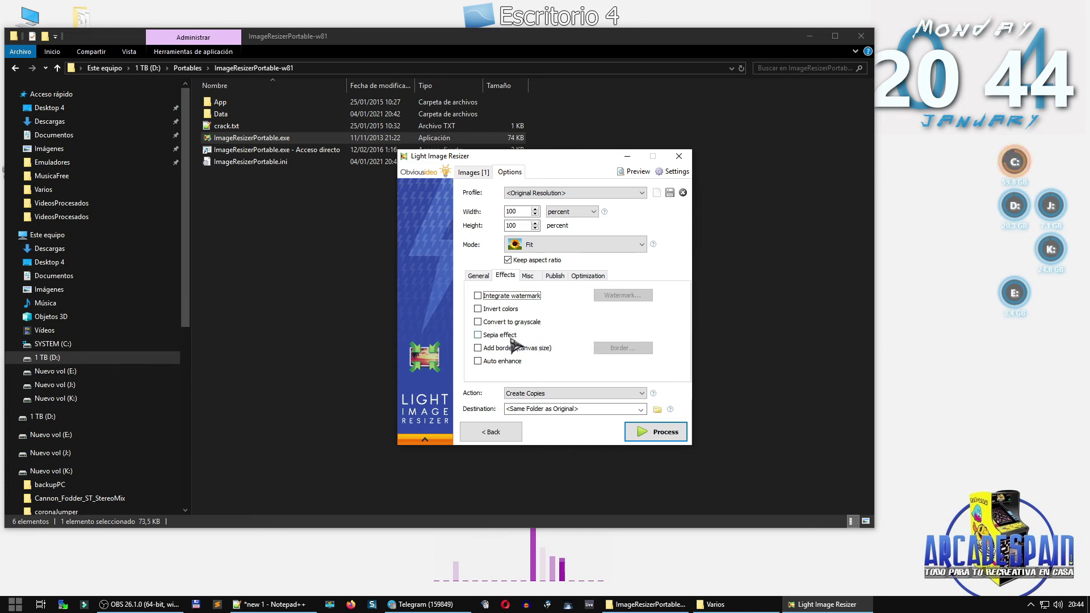
left_click(518, 298)
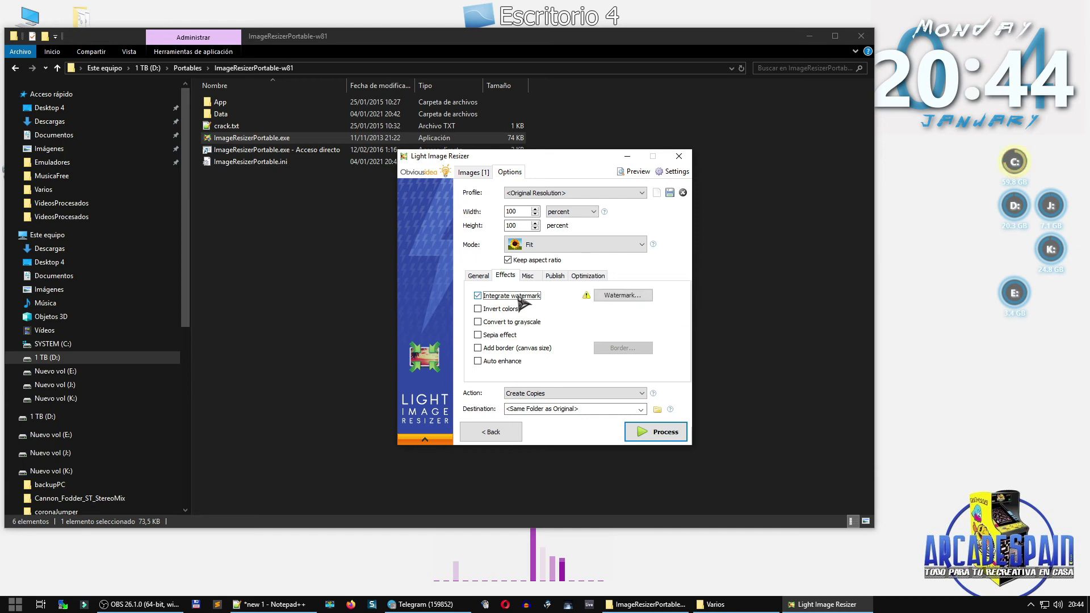
left_click(633, 297)
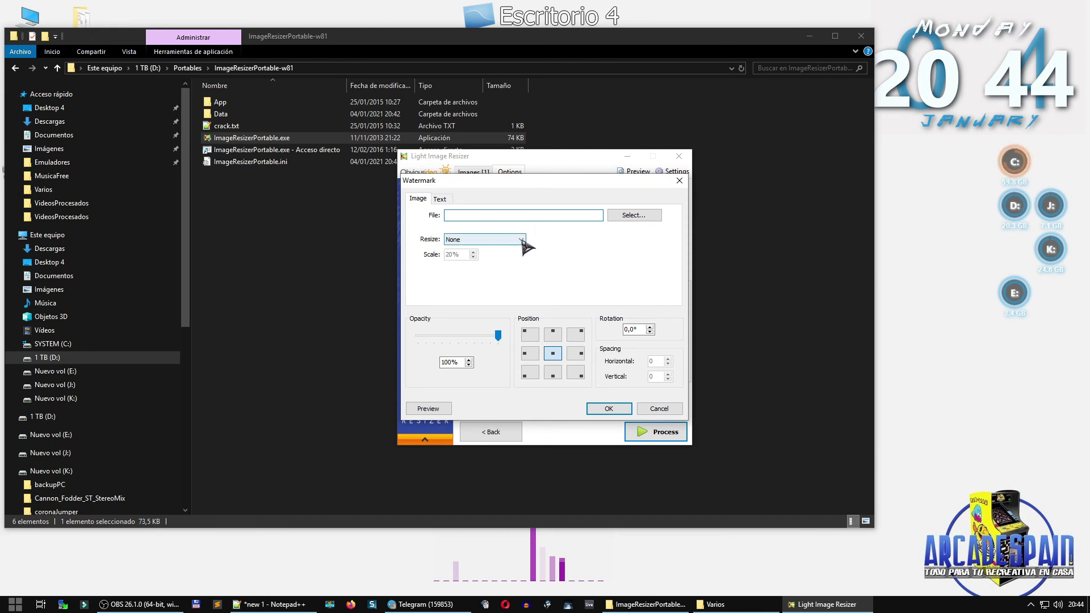
left_click(521, 241)
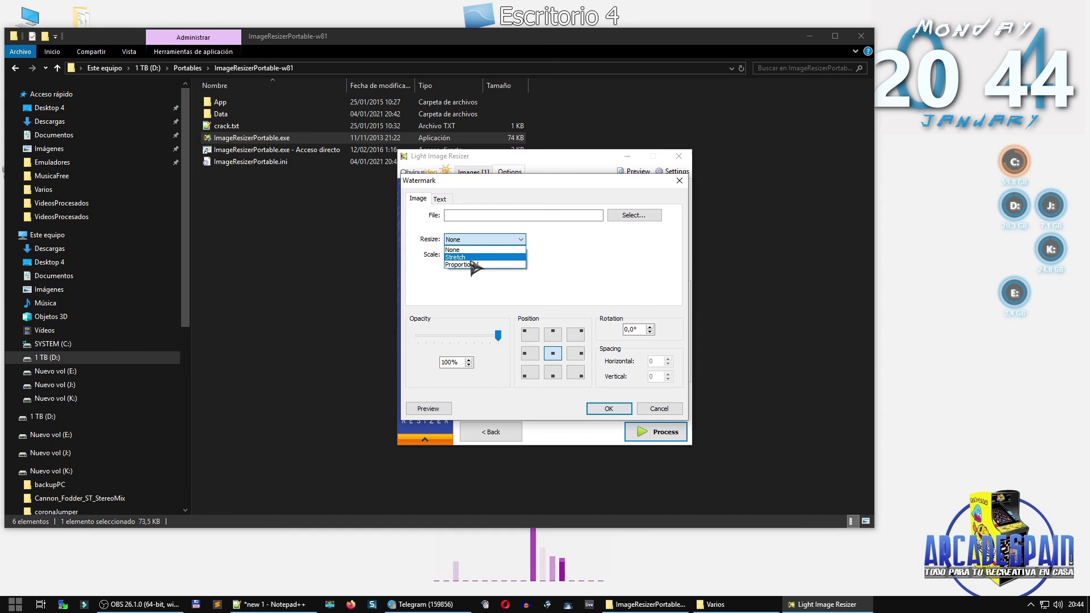
left_click(579, 245)
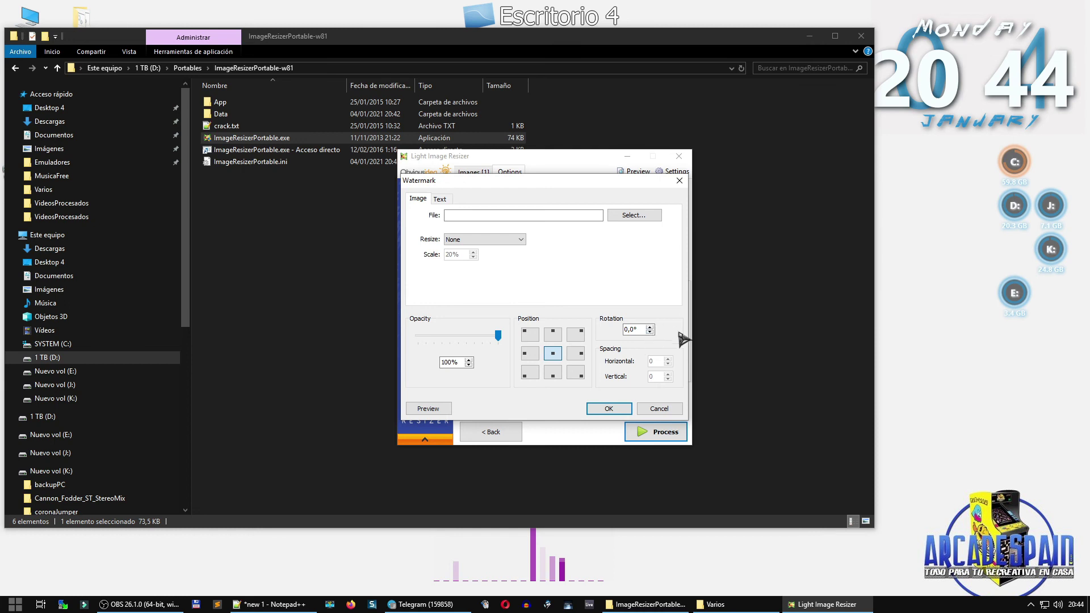
left_click(662, 409)
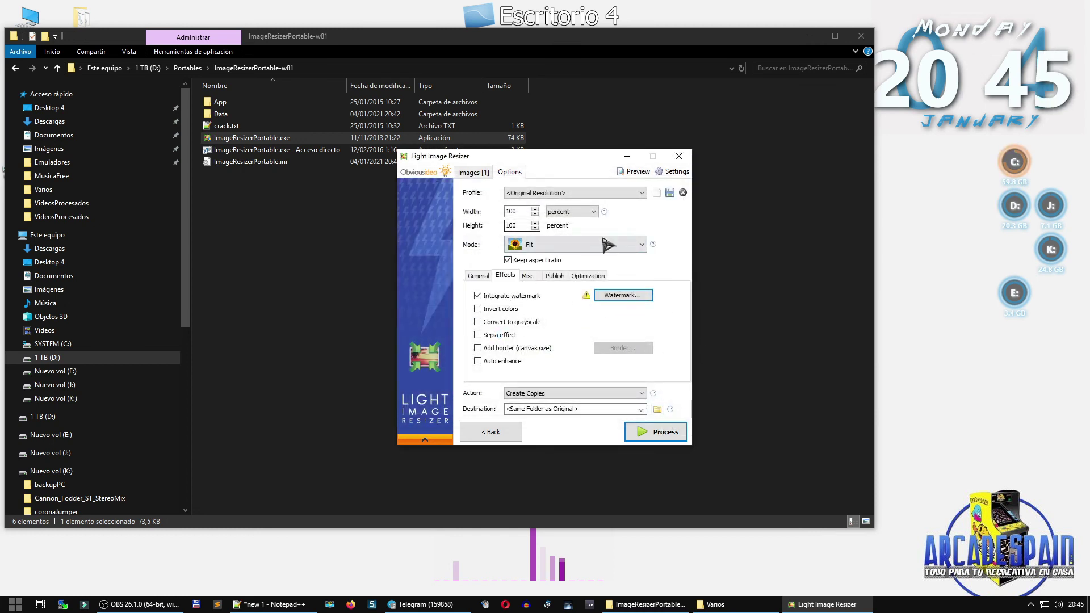
left_click(478, 276)
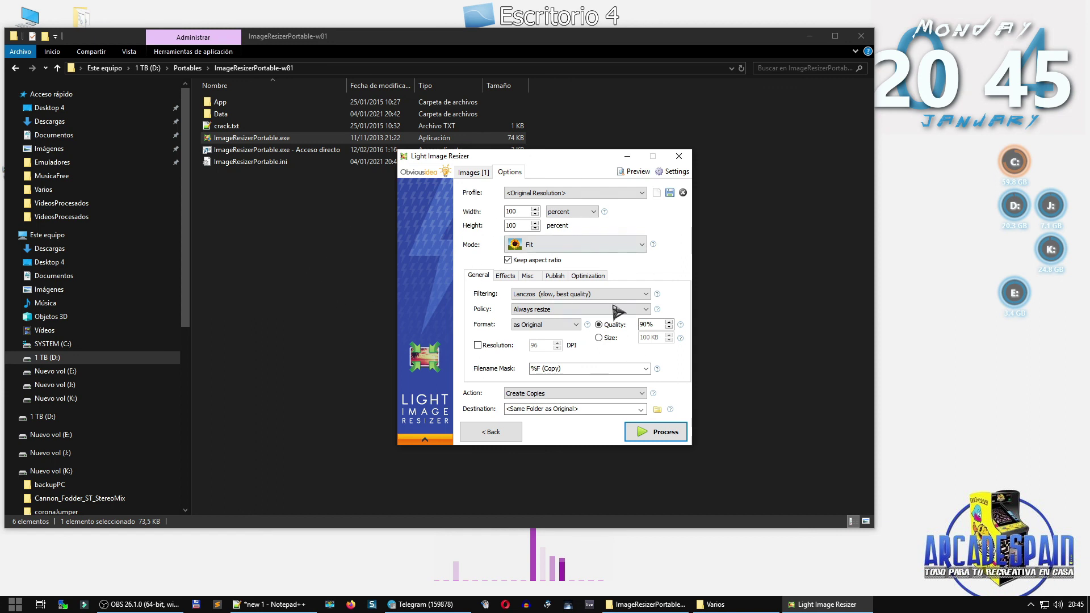
left_click(473, 173)
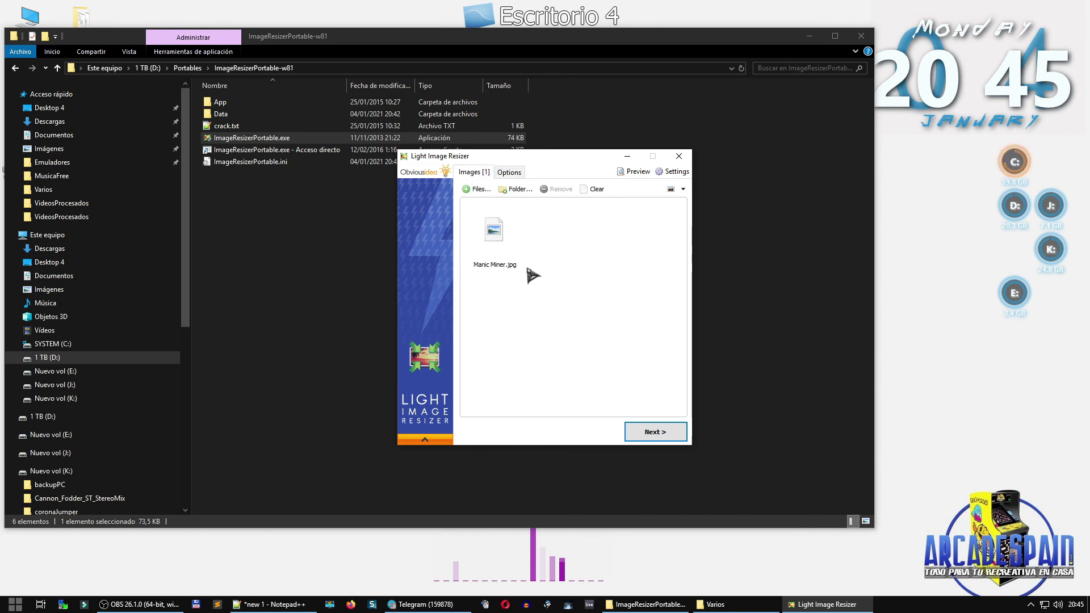